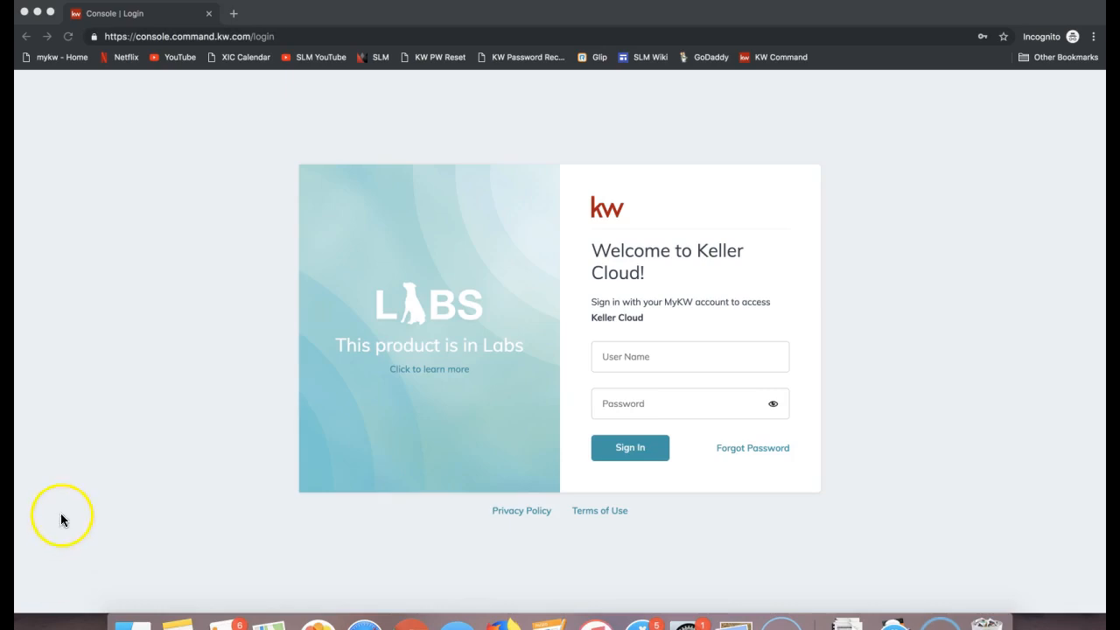
Step: Go to the agent.kw.com login page
{"action": "left_click", "coordinate": [204, 36]}
{"action": "type", "text": "agent.kw.com"}
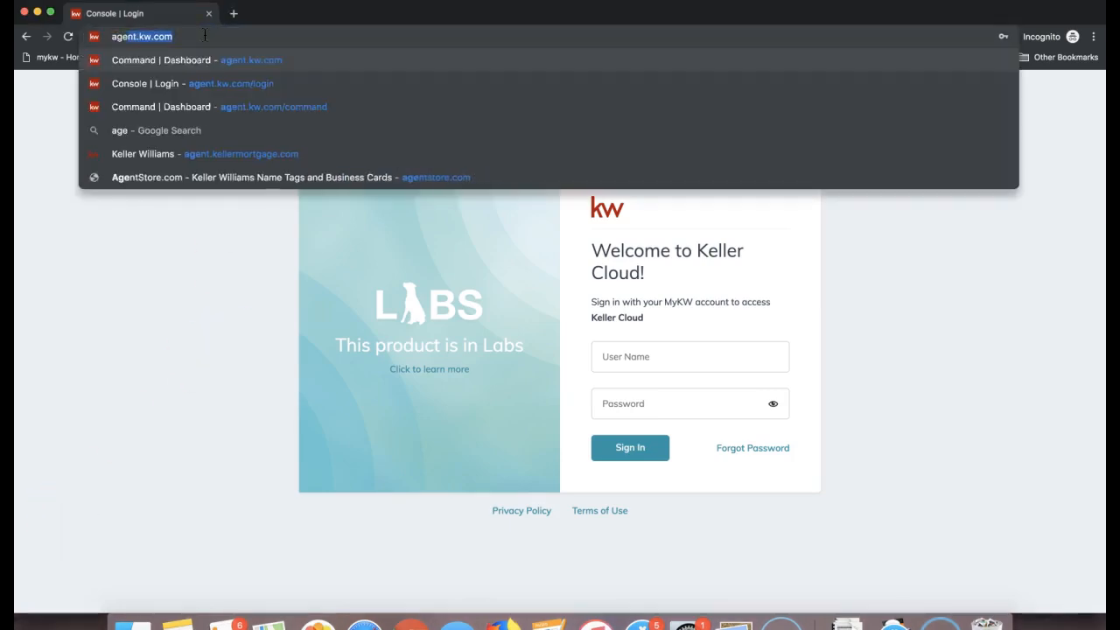
{"action": "left_click_drag", "start_coordinate": [203, 36], "coordinate": [100, 36]}
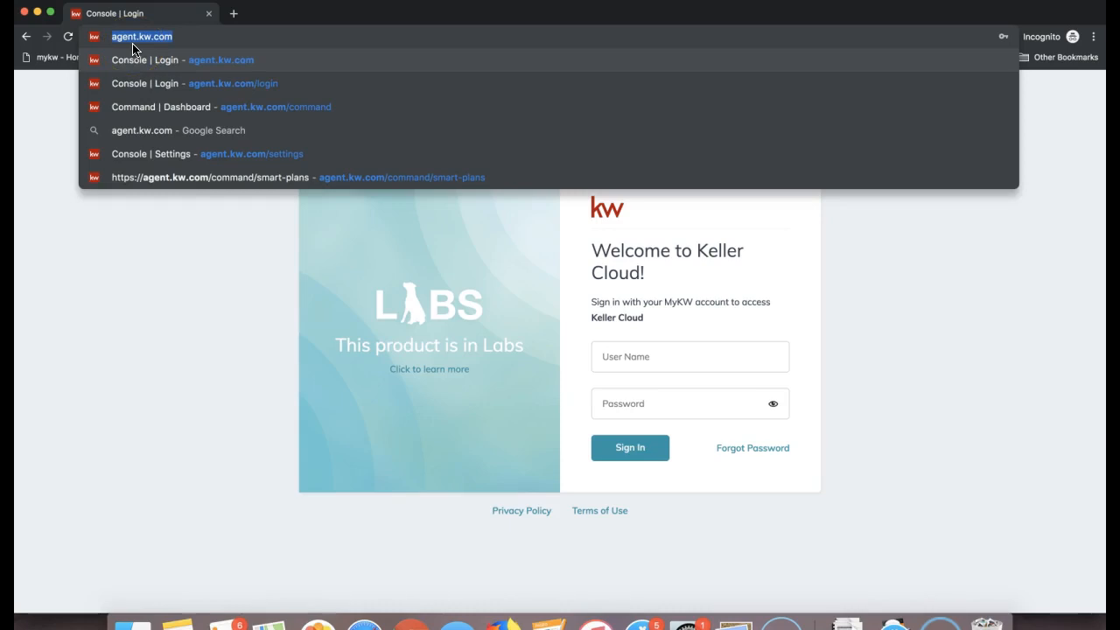
{"action": "left_click", "coordinate": [136, 83]}
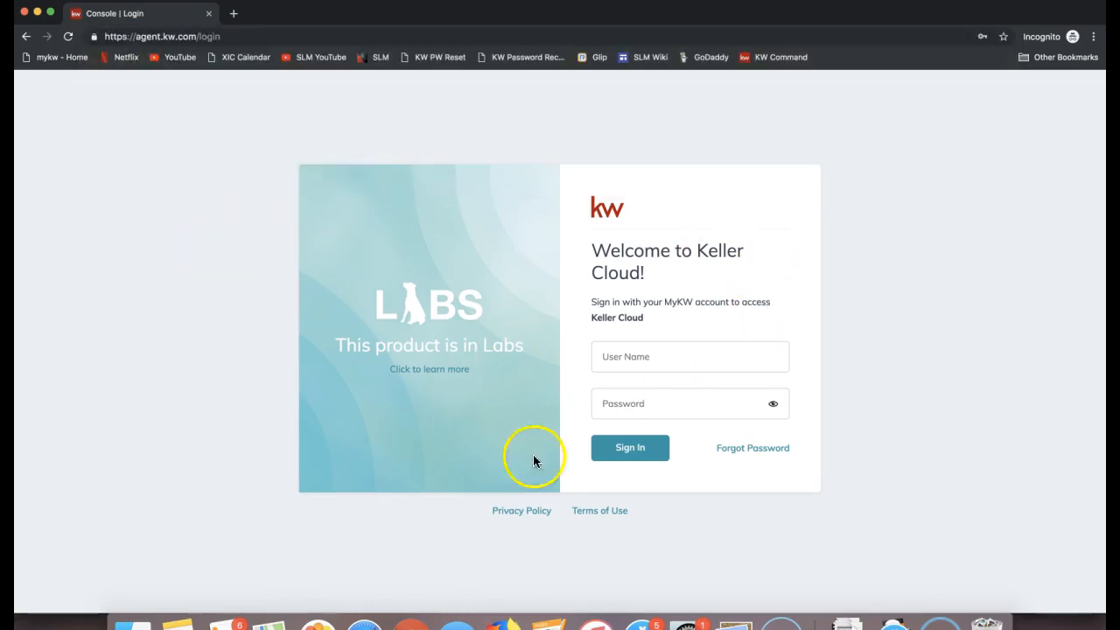
Step: Enter the account's user name, fill in its saved password, and sign in to Command
{"action": "left_click", "coordinate": [671, 348]}
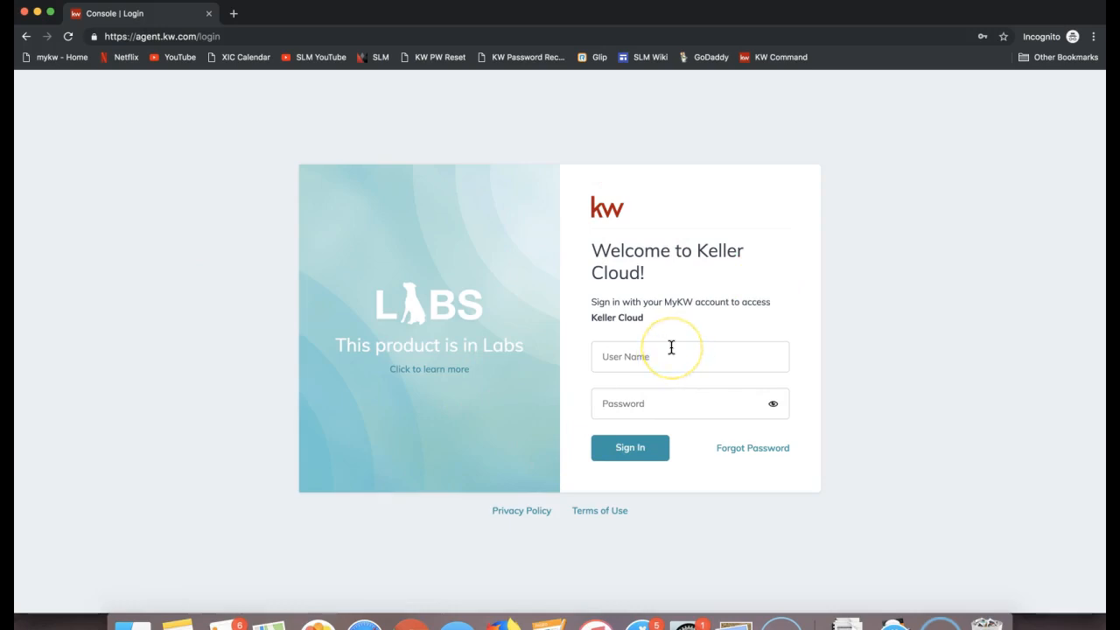
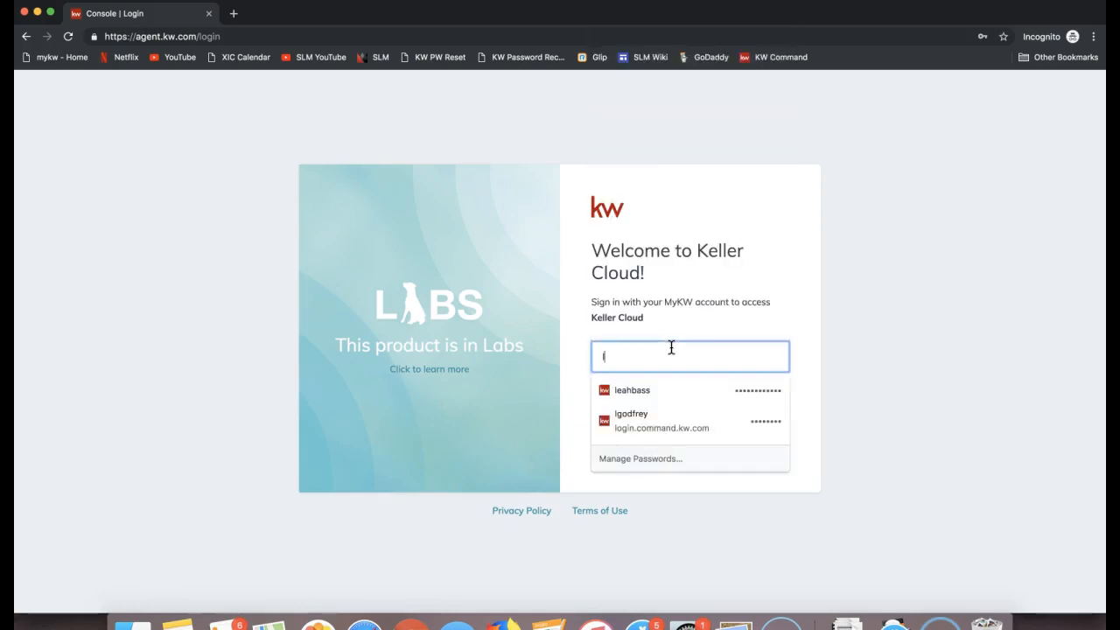
{"action": "key", "text": "Tab"}
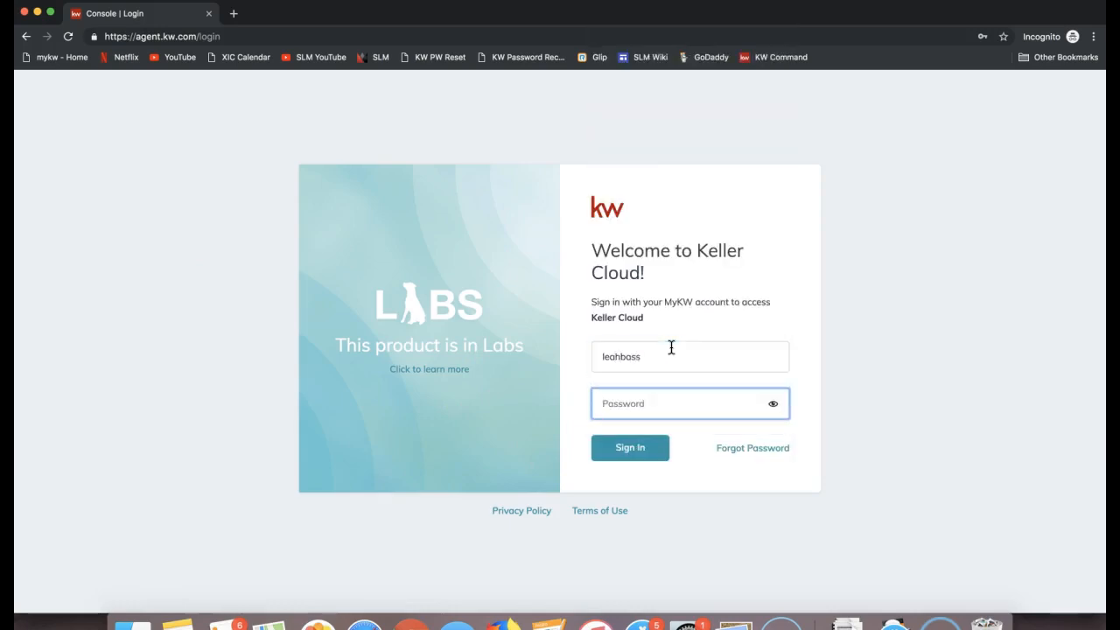
{"action": "left_click", "coordinate": [684, 349]}
{"action": "left_click", "coordinate": [662, 389]}
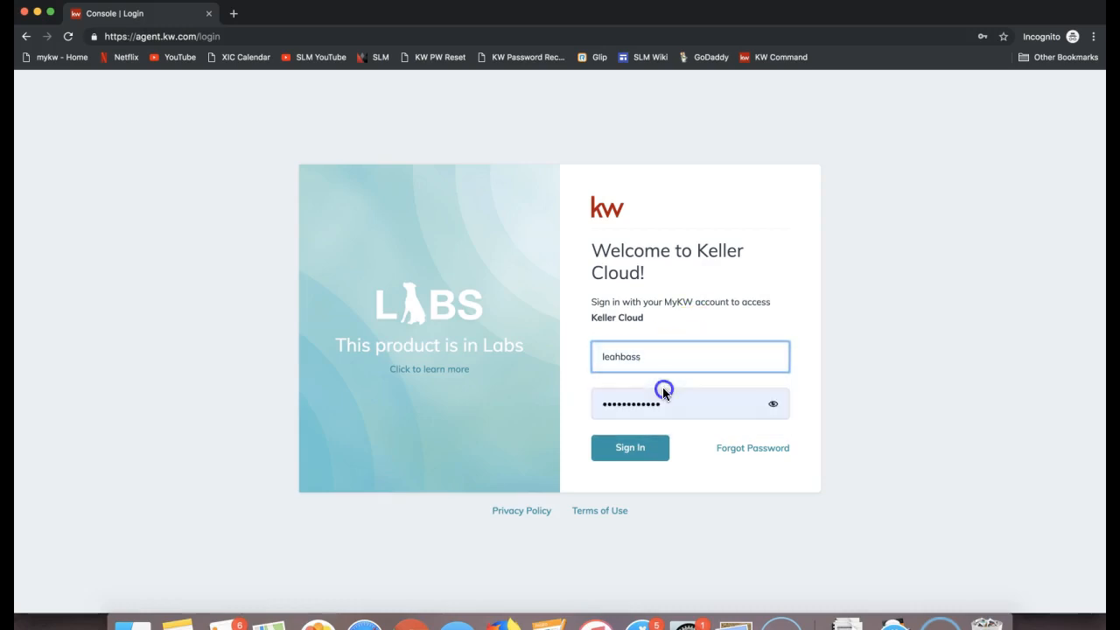
{"action": "left_click", "coordinate": [662, 358]}
{"action": "left_click", "coordinate": [645, 409]}
{"action": "double_click", "coordinate": [606, 403]}
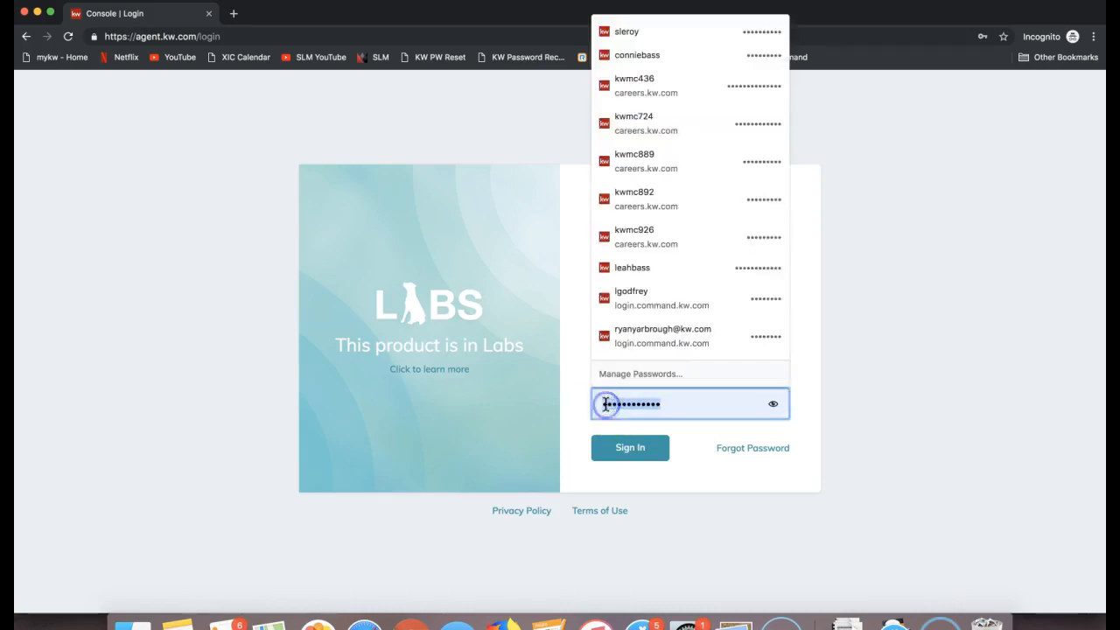
{"action": "left_click", "coordinate": [255, 418]}
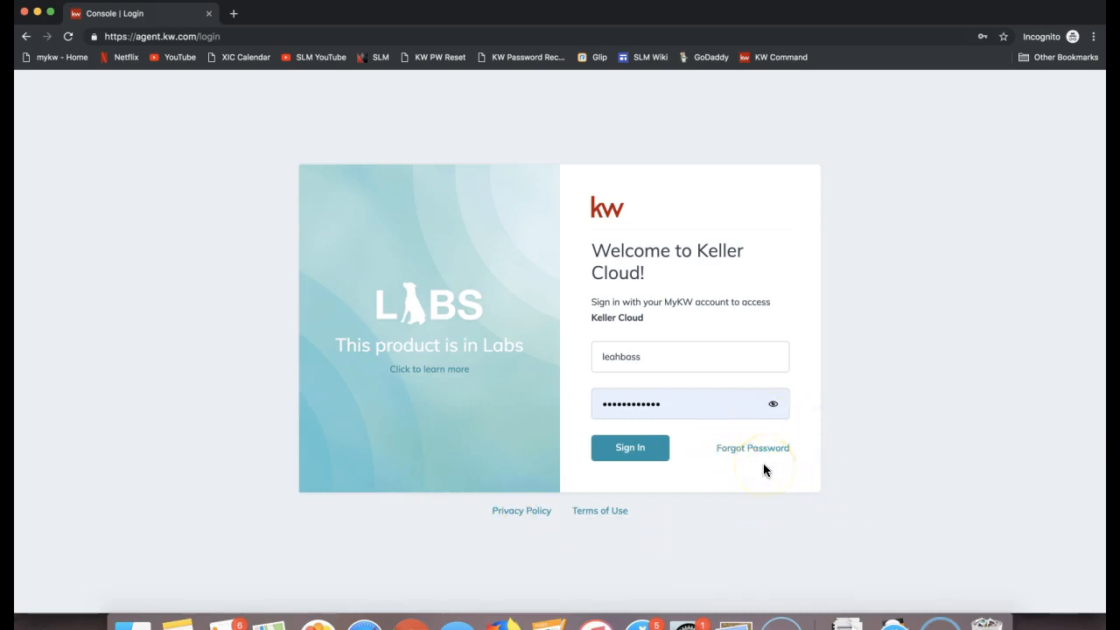
{"action": "left_click", "coordinate": [642, 460]}
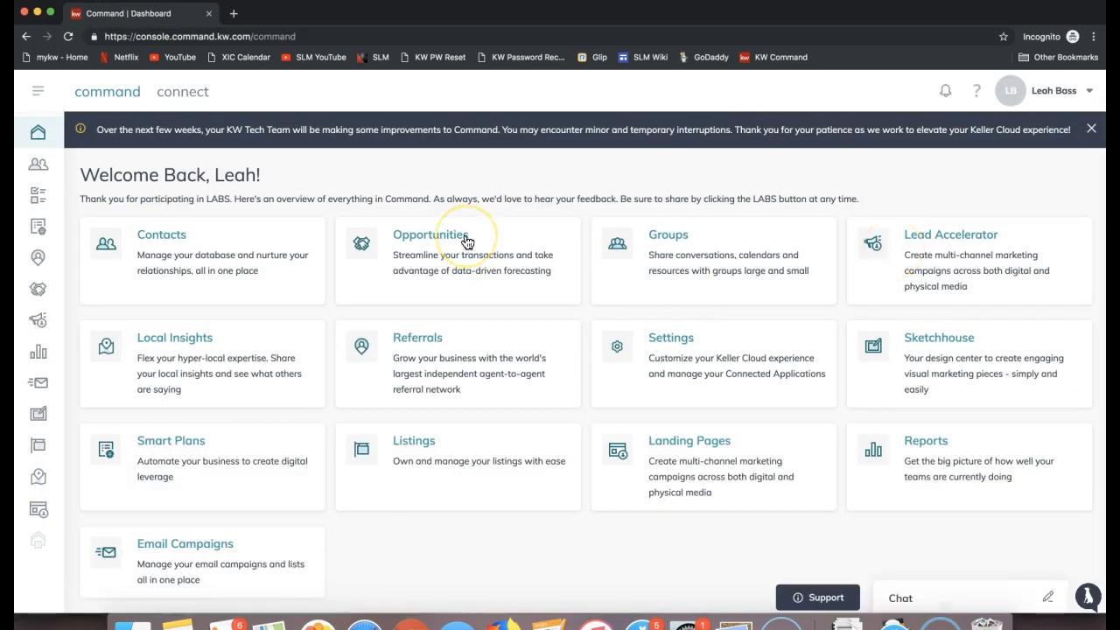
Step: Open the account settings and go to the Custom Fields section under Command Settings
{"action": "left_click", "coordinate": [1061, 101]}
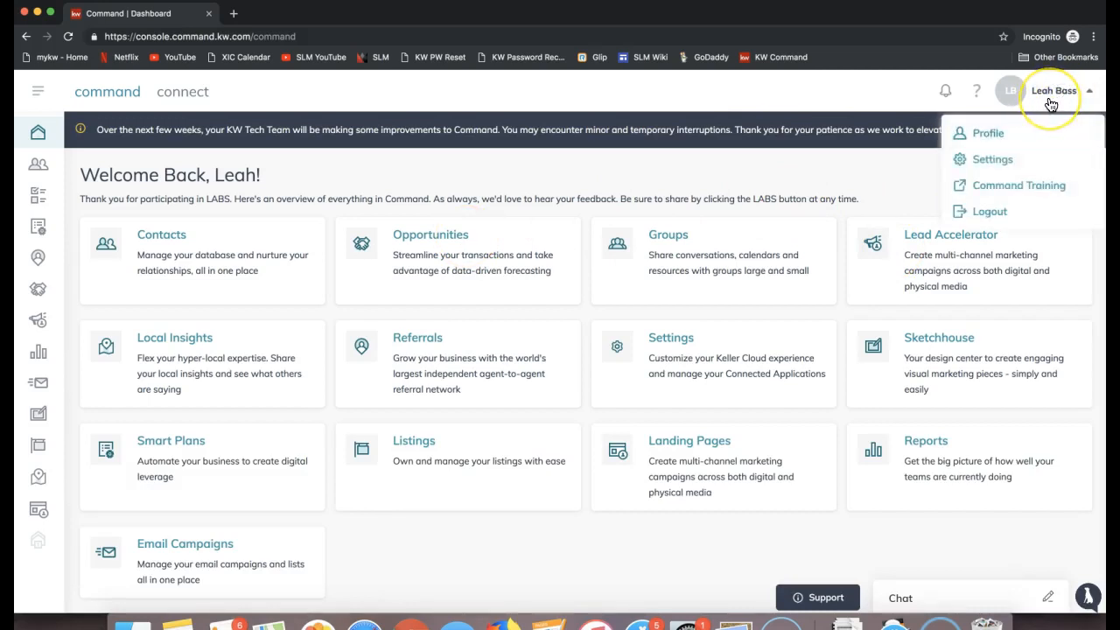
{"action": "left_click", "coordinate": [989, 162]}
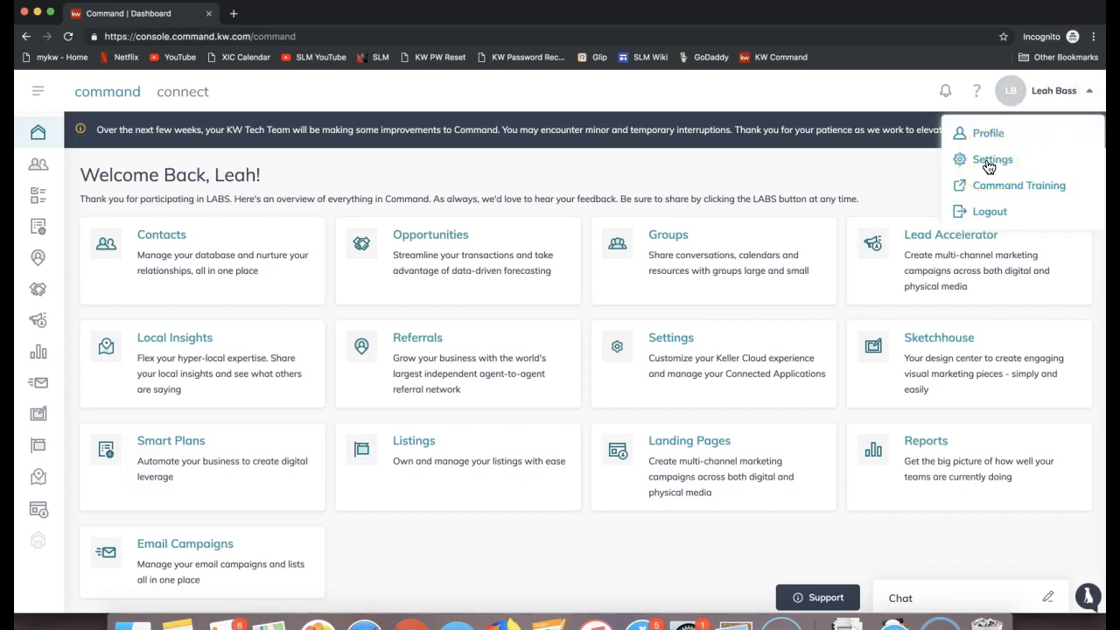
{"action": "left_click", "coordinate": [989, 161]}
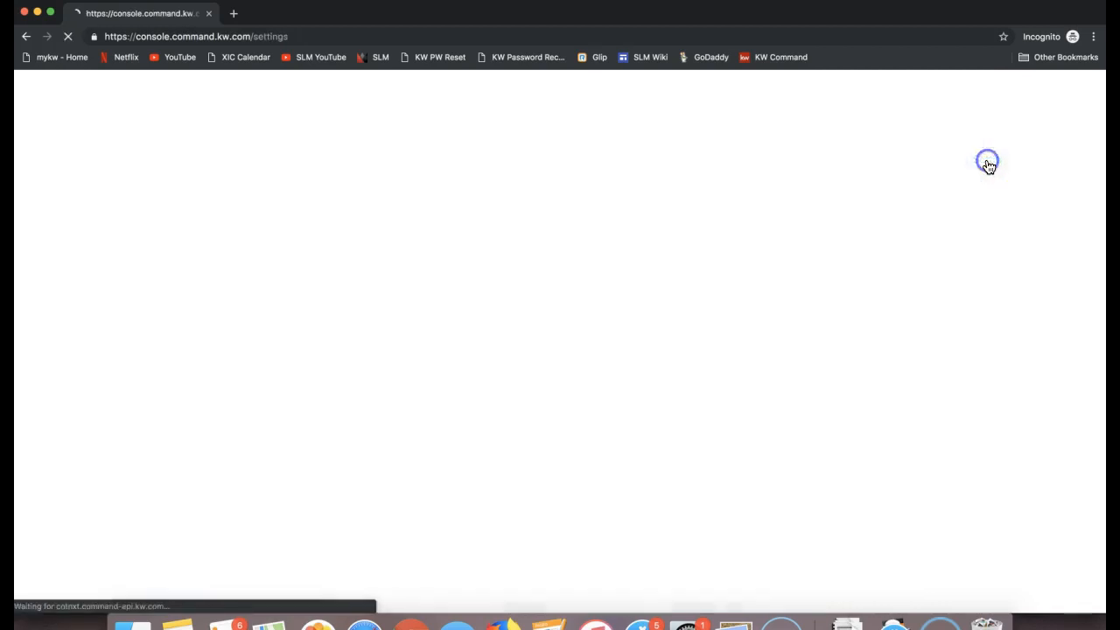
{"action": "left_click", "coordinate": [394, 355]}
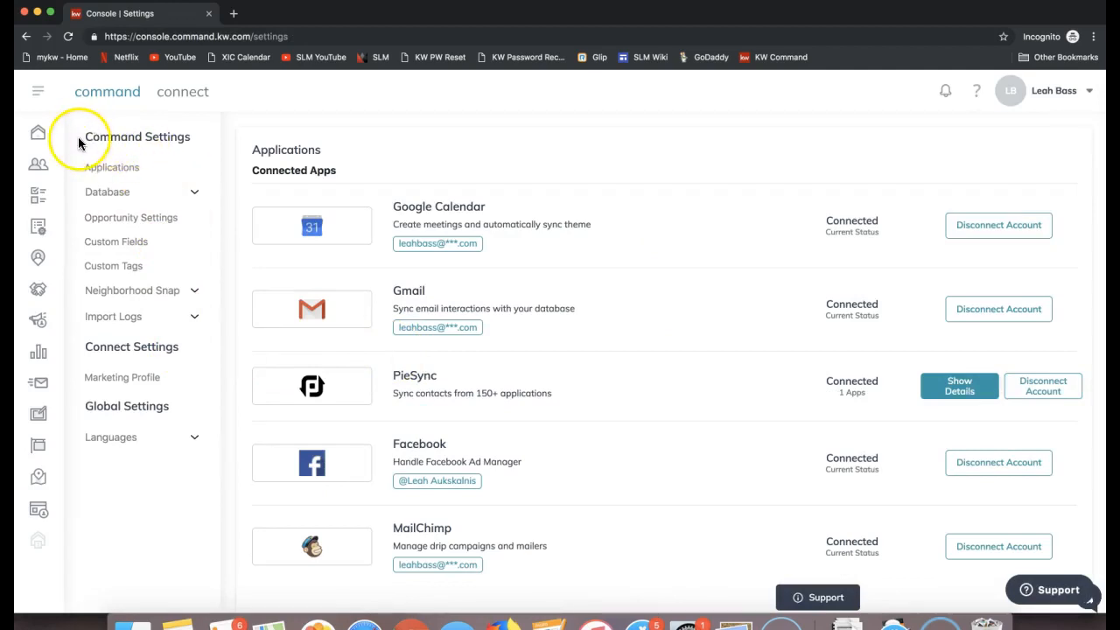
{"action": "left_click_drag", "start_coordinate": [84, 135], "coordinate": [191, 137]}
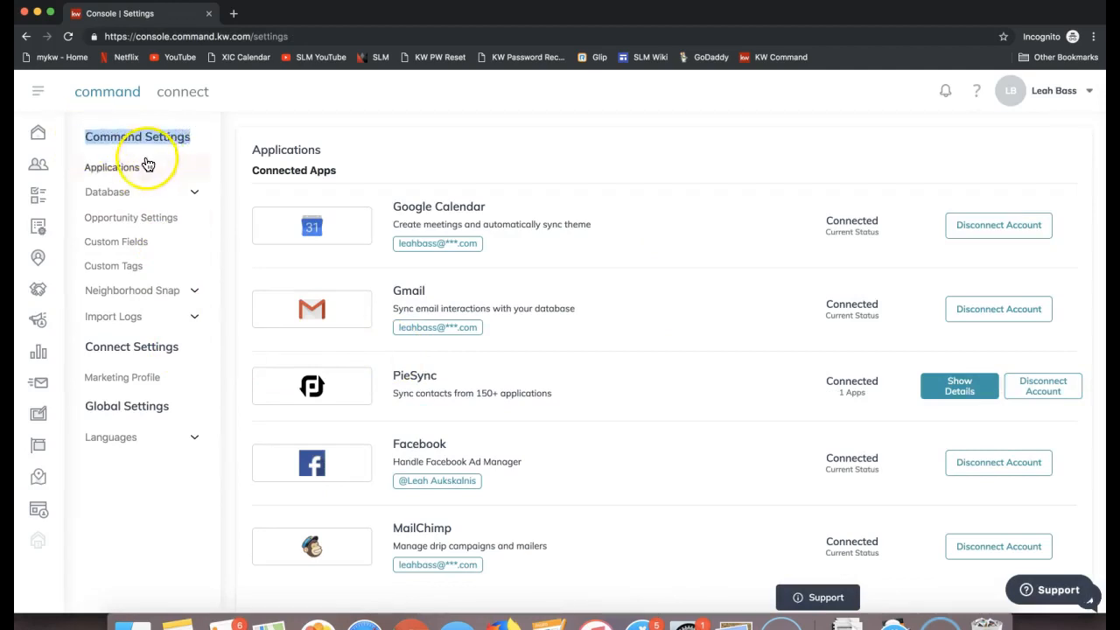
{"action": "left_click", "coordinate": [121, 254]}
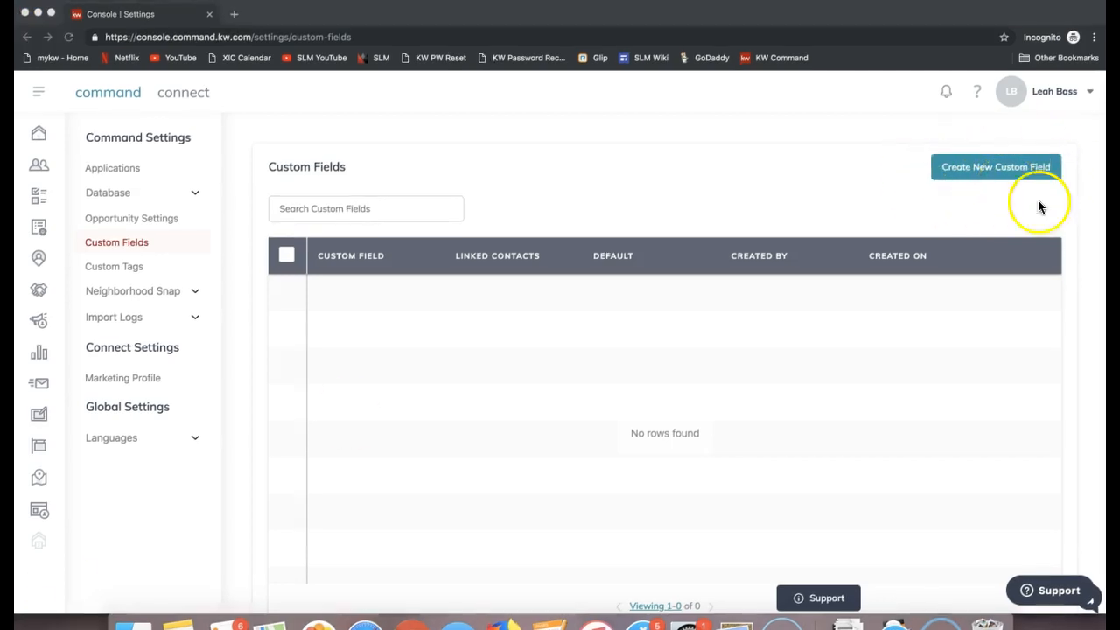
Step: Start a new custom field and name it "Max. Price"
{"action": "left_click", "coordinate": [1038, 199]}
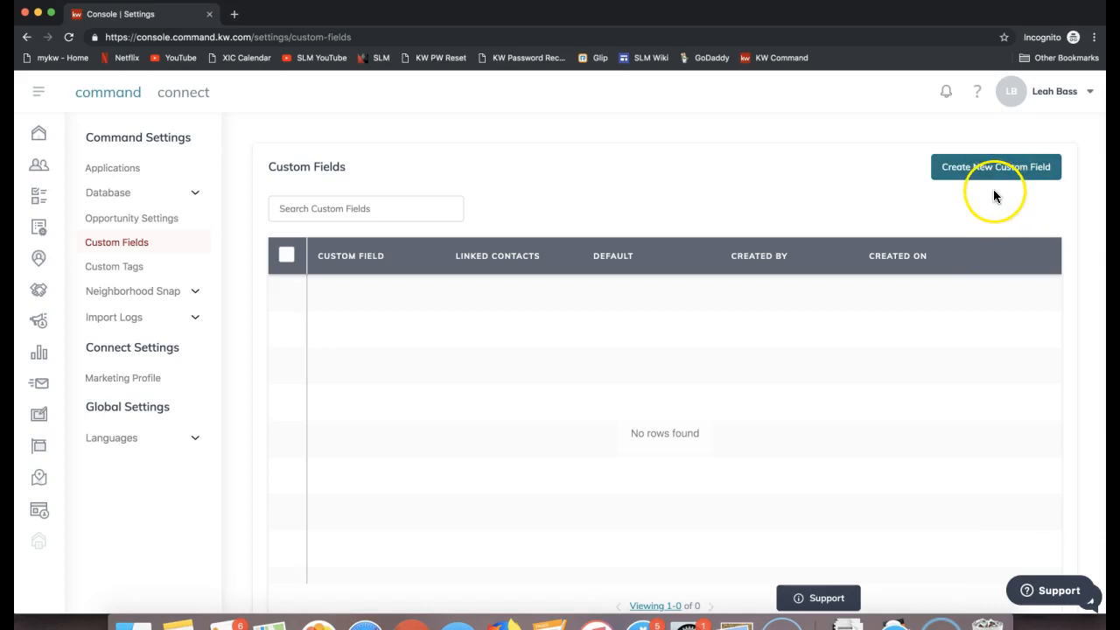
{"action": "left_click", "coordinate": [996, 177]}
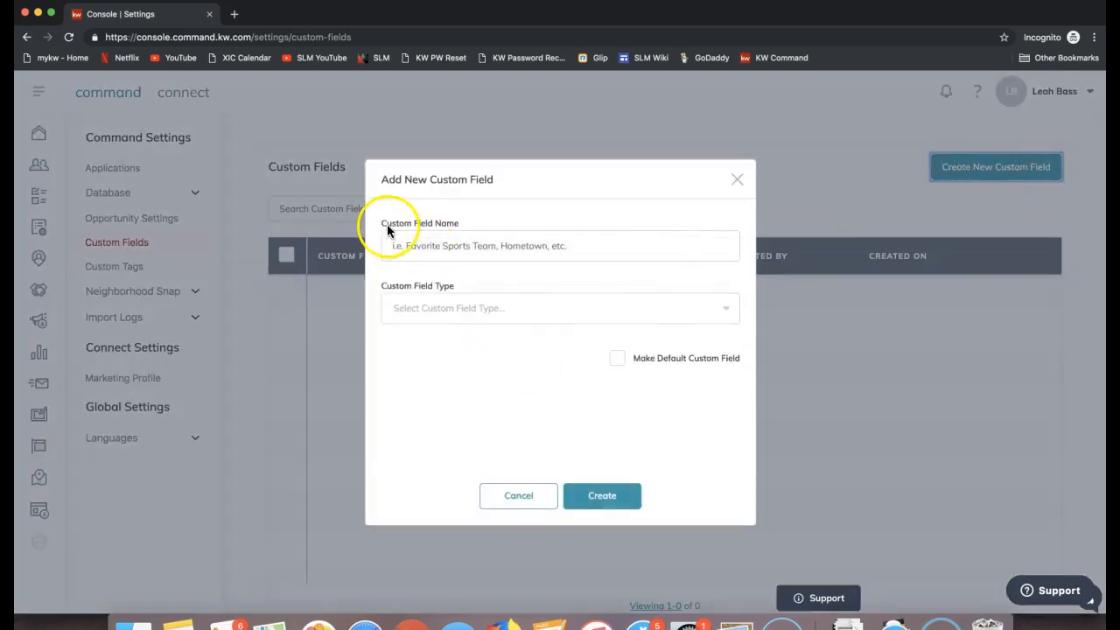
{"action": "left_click_drag", "start_coordinate": [381, 221], "coordinate": [464, 224]}
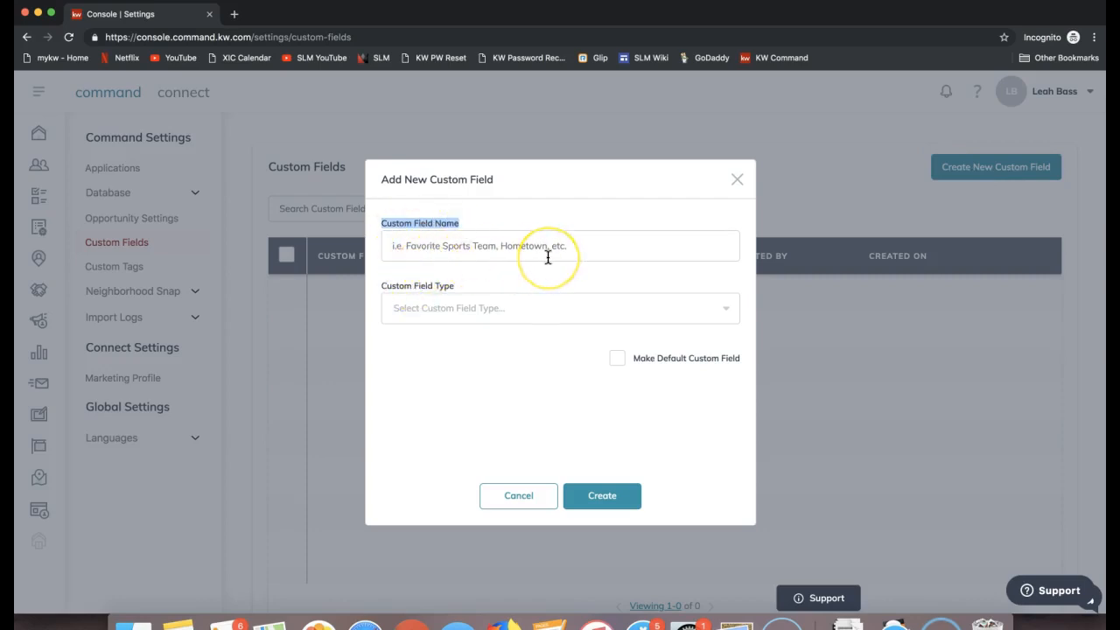
{"action": "left_click", "coordinate": [473, 248]}
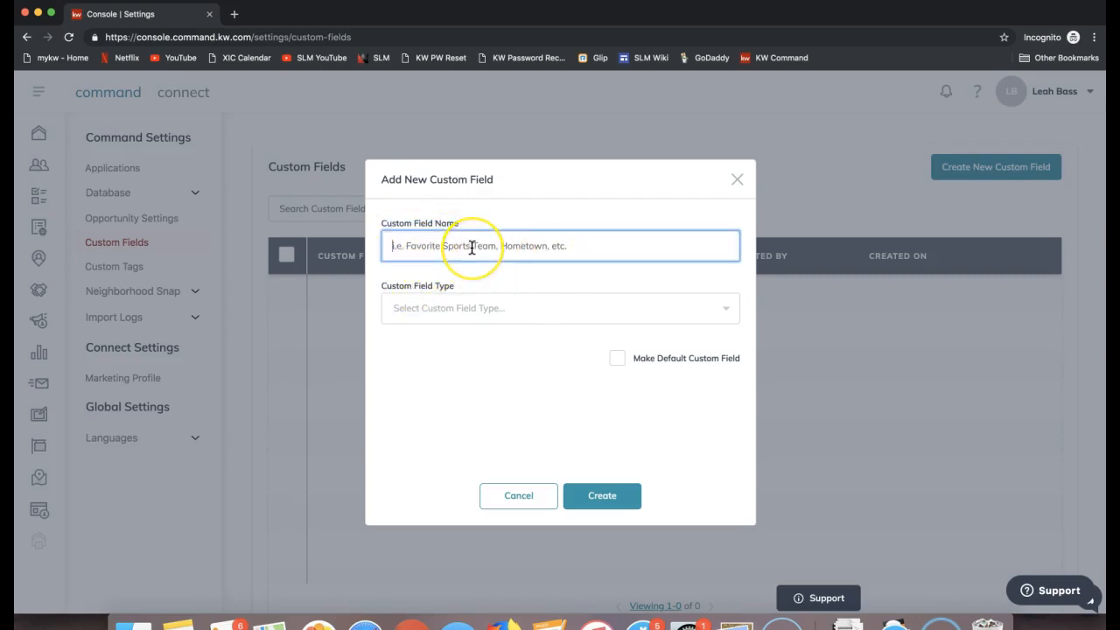
{"action": "type", "text": "Max"}
{"action": "key", "text": "BackSpace"}
{"action": "type", "text": ". Price"}
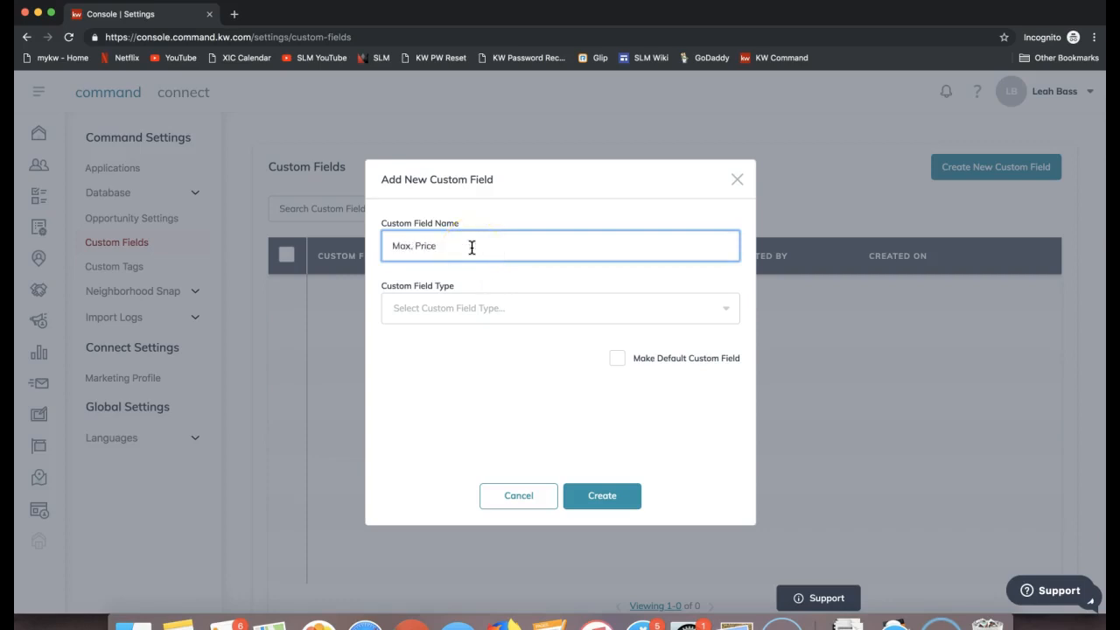
{"action": "triple_click", "coordinate": [420, 248]}
{"action": "left_click", "coordinate": [392, 287]}
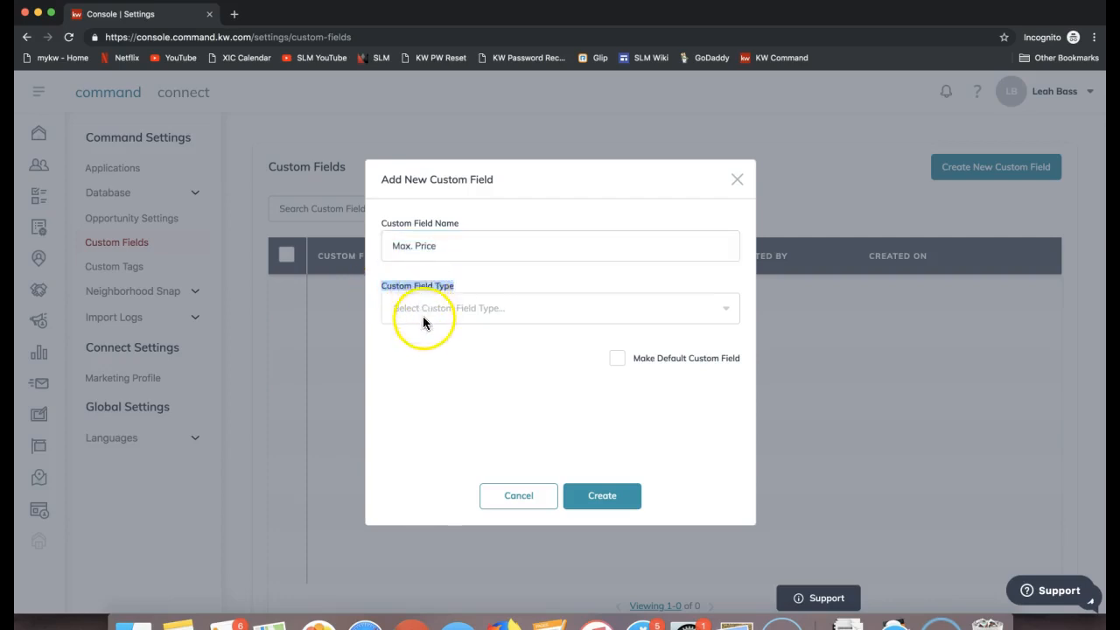
Step: Set the custom field's type to Currency, make it a default field, create it, and refresh the list
{"action": "left_click", "coordinate": [423, 316]}
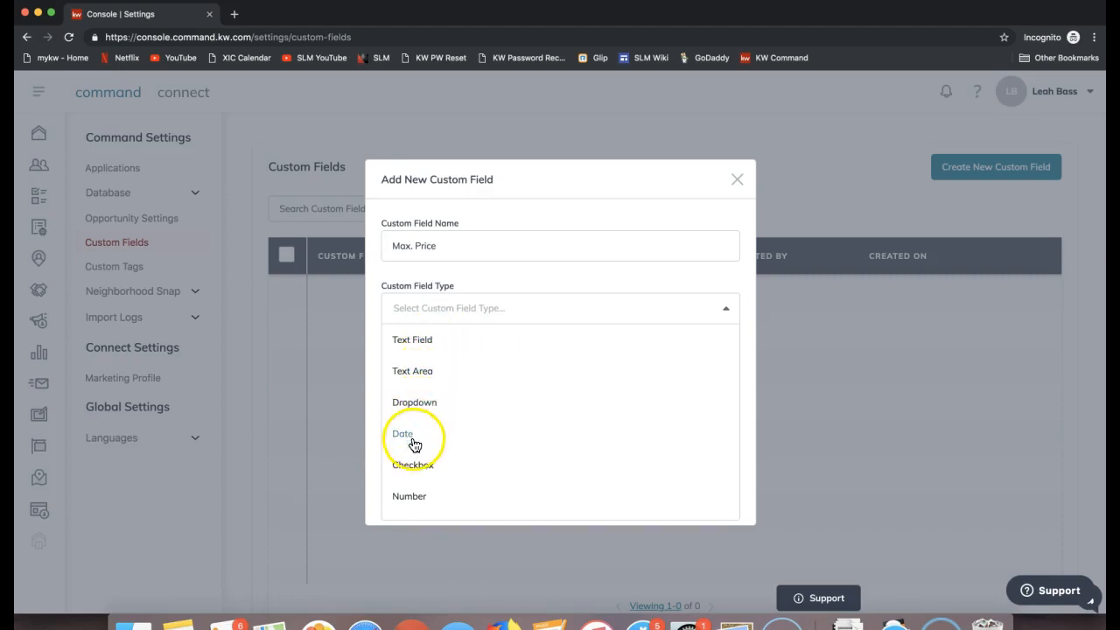
{"action": "scroll", "coordinate": [444, 501], "scroll_direction": "down", "scroll_amount": 1}
{"action": "scroll", "coordinate": [628, 467], "scroll_direction": "down", "scroll_amount": 3}
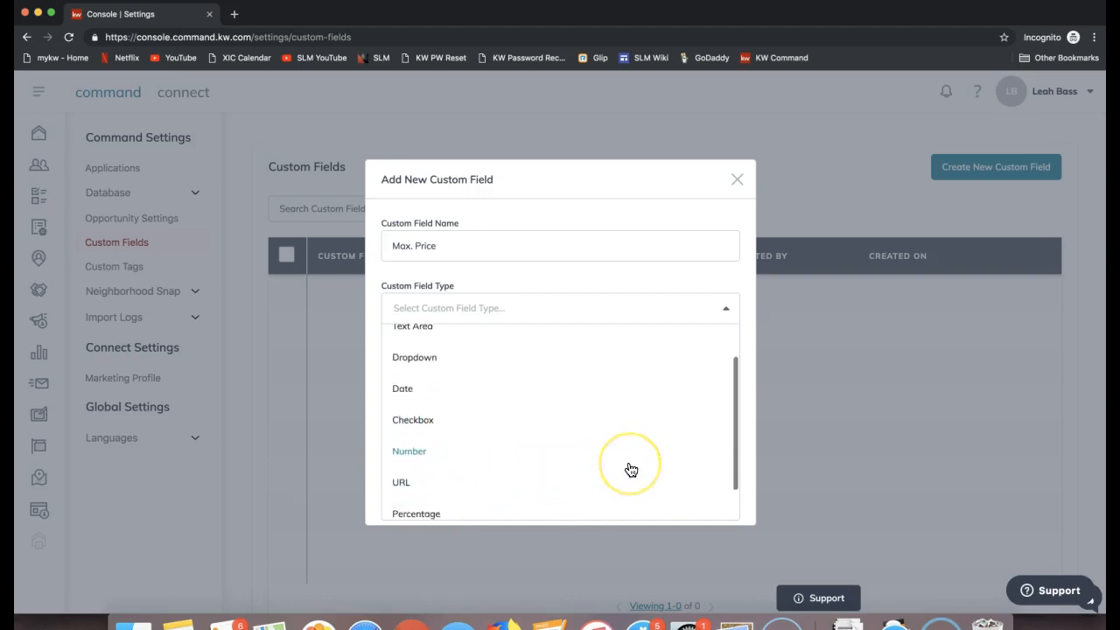
{"action": "left_click", "coordinate": [408, 448]}
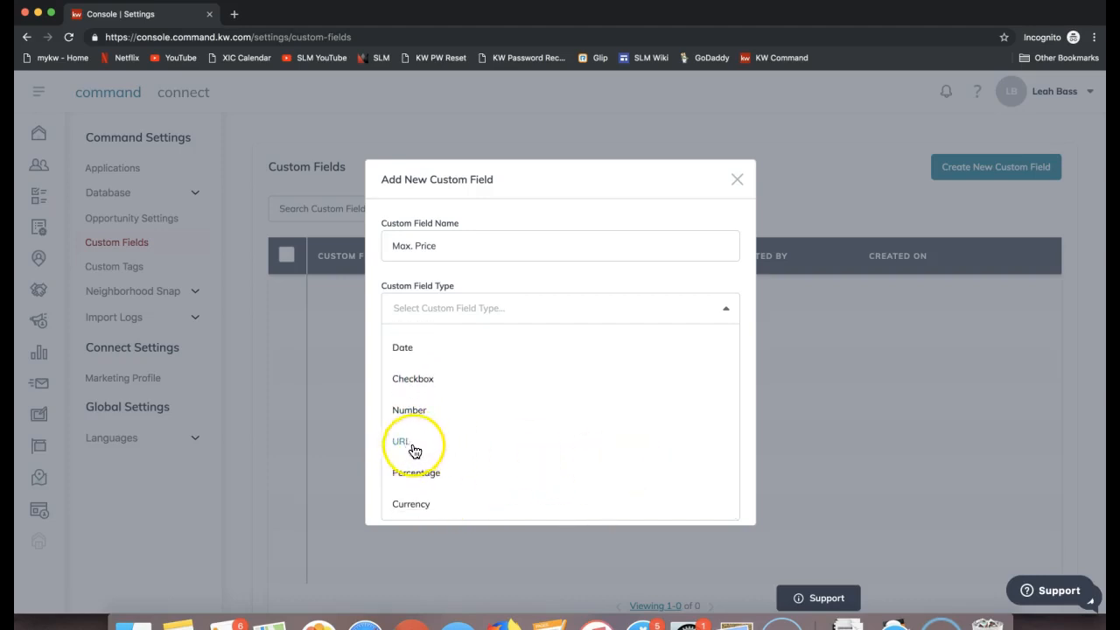
{"action": "left_click", "coordinate": [412, 506]}
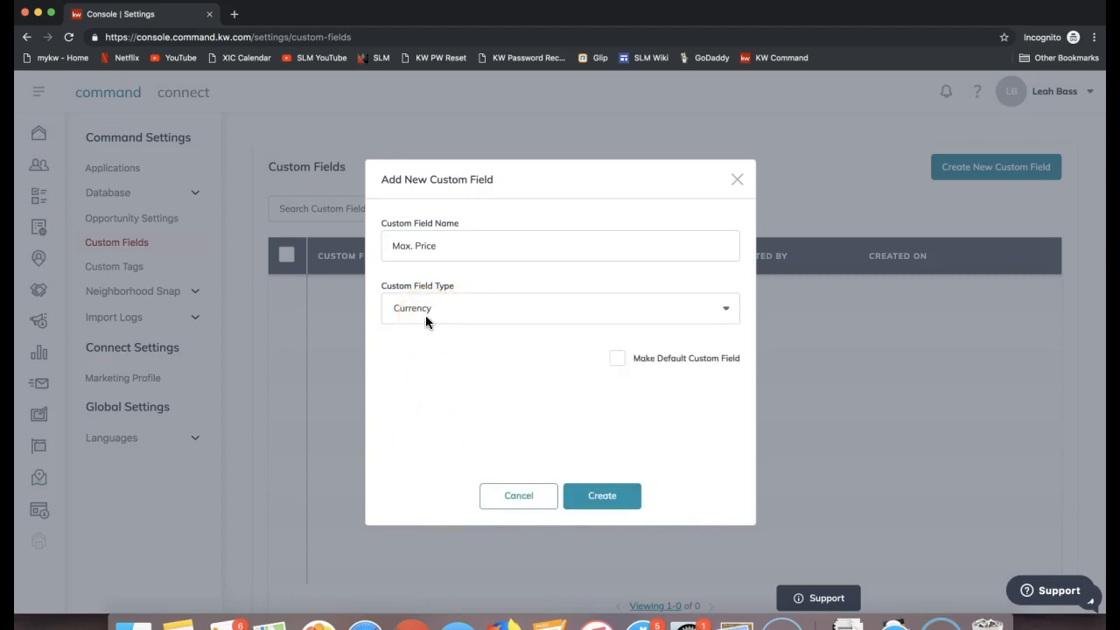
{"action": "left_click", "coordinate": [618, 358]}
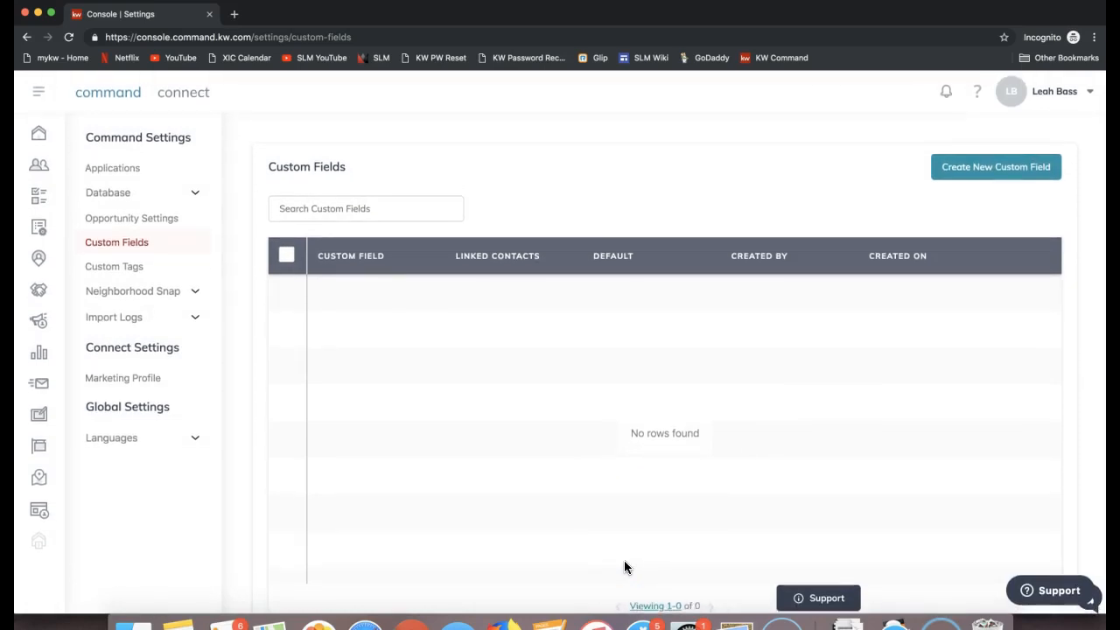
{"action": "key", "text": "super+r"}
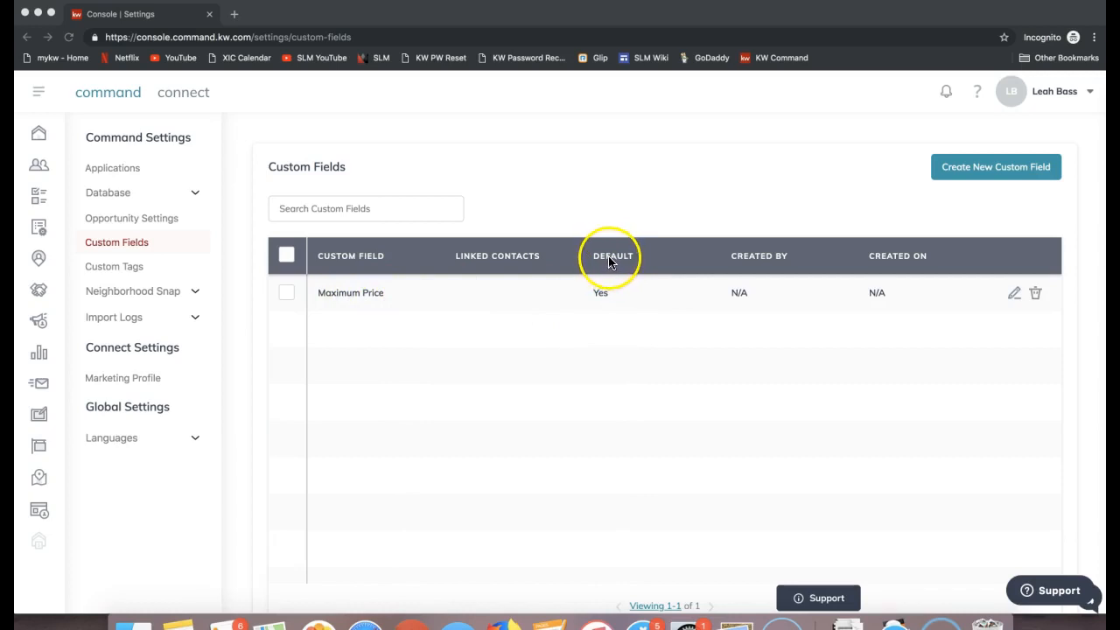
Step: Check the Maximum Price field's default status and the bulk edit and delete options offered when it is selected
{"action": "left_click", "coordinate": [599, 293]}
{"action": "double_click", "coordinate": [599, 293]}
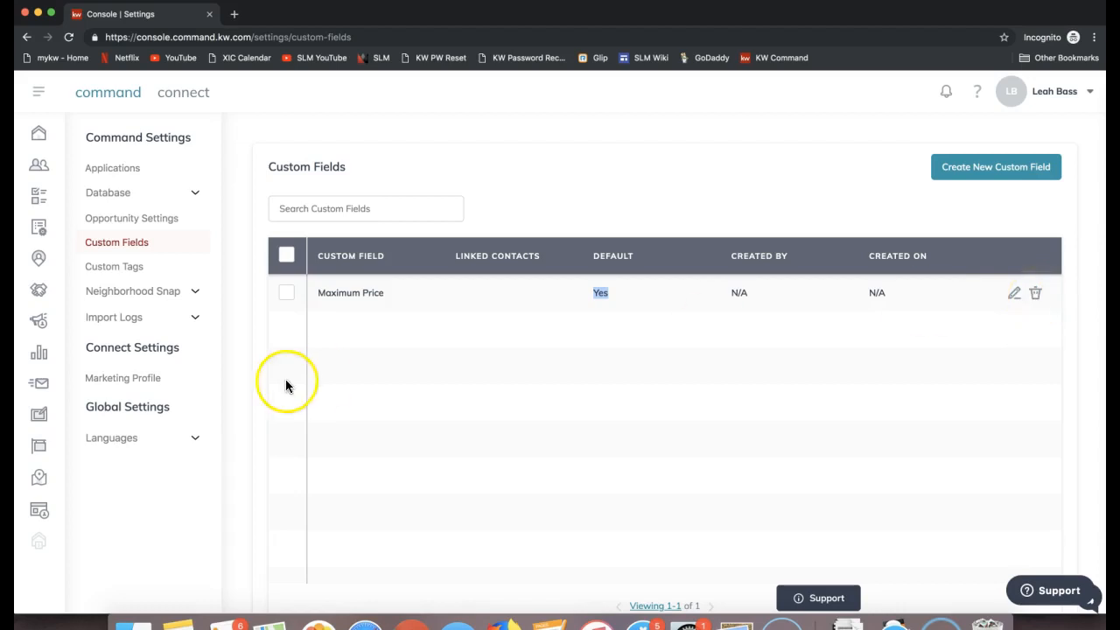
{"action": "left_click", "coordinate": [287, 294]}
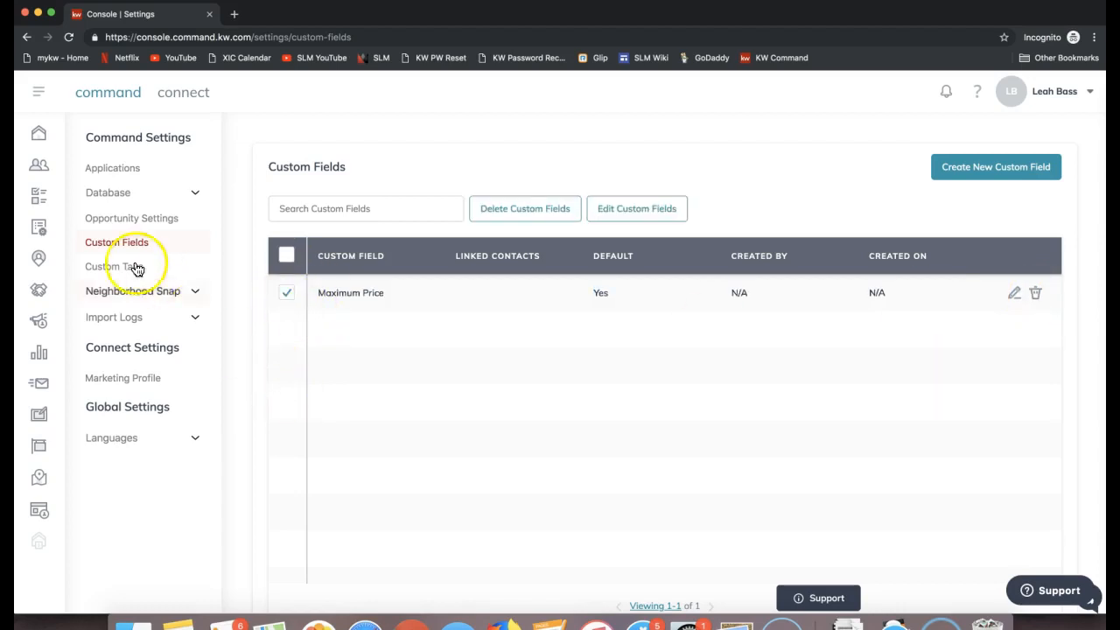
{"action": "left_click", "coordinate": [288, 295]}
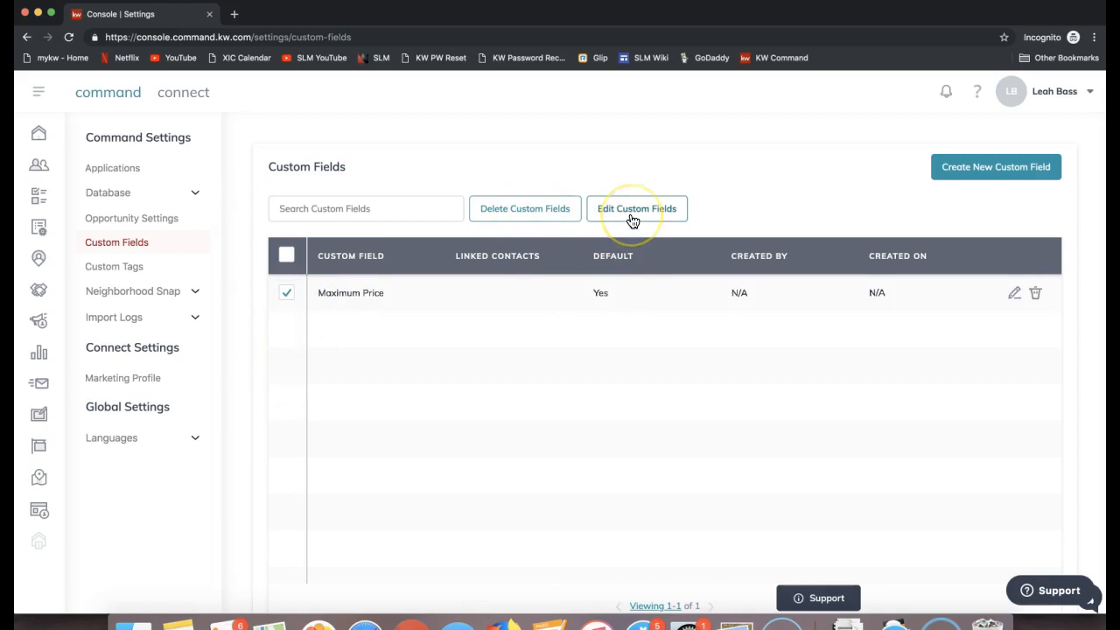
{"action": "left_click", "coordinate": [292, 300]}
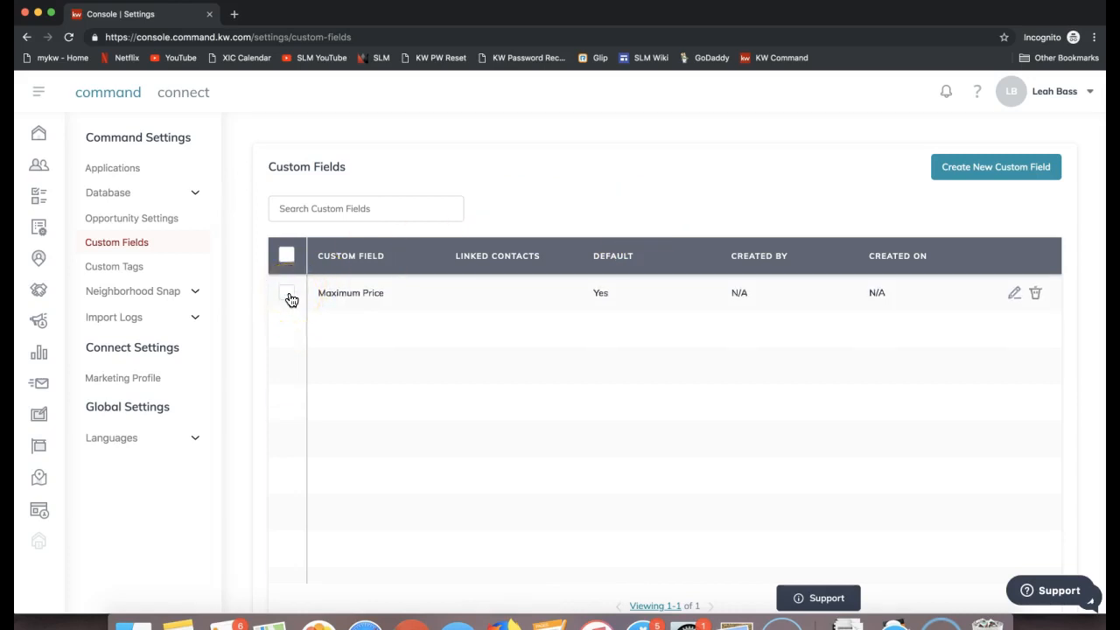
Step: Go from the settings to the Contacts list
{"action": "left_click", "coordinate": [38, 169]}
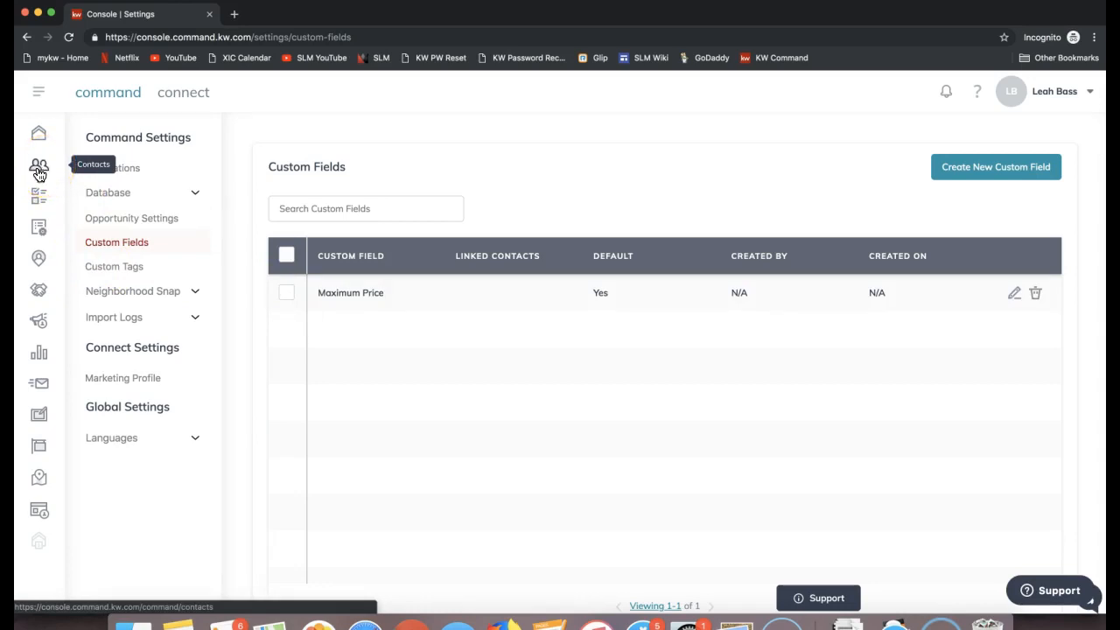
{"action": "left_click", "coordinate": [40, 174]}
{"action": "left_click", "coordinate": [38, 96]}
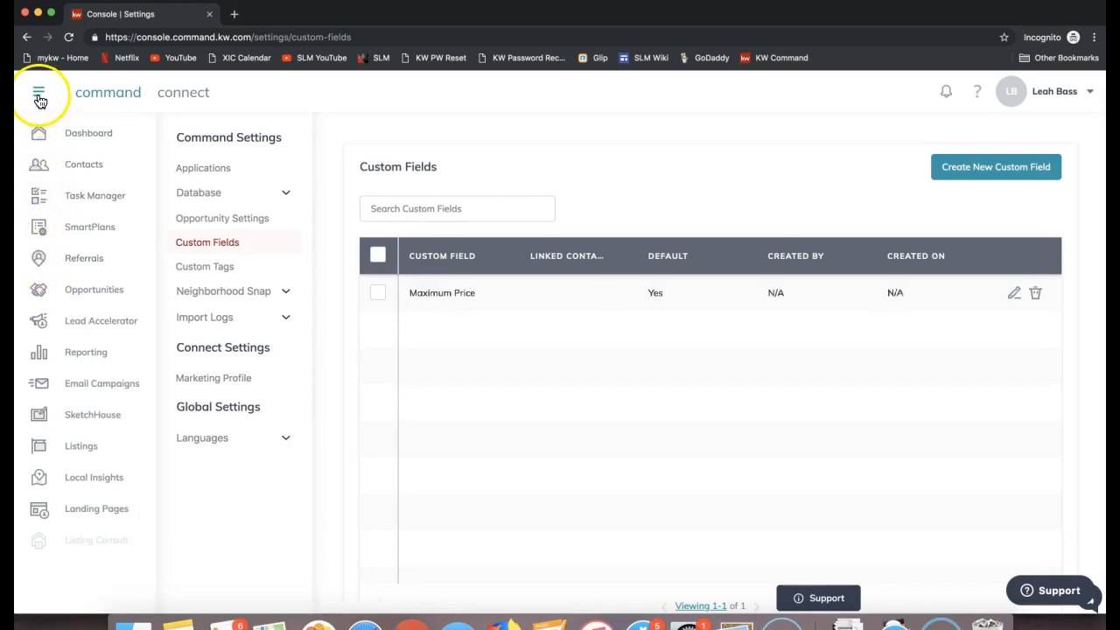
{"action": "left_click", "coordinate": [51, 168]}
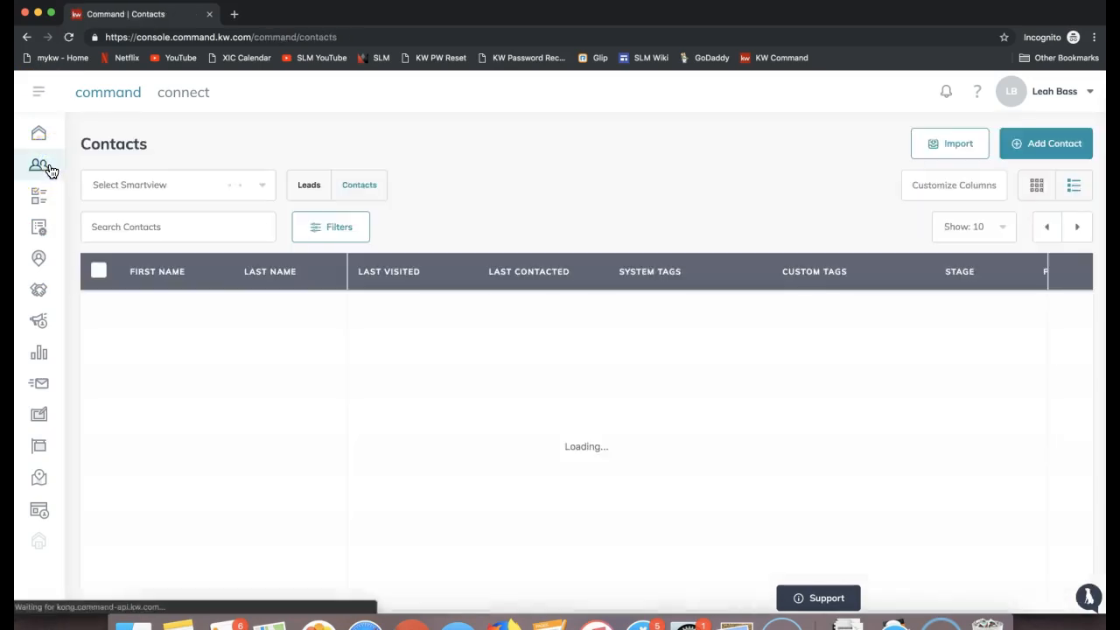
{"action": "left_click", "coordinate": [325, 189]}
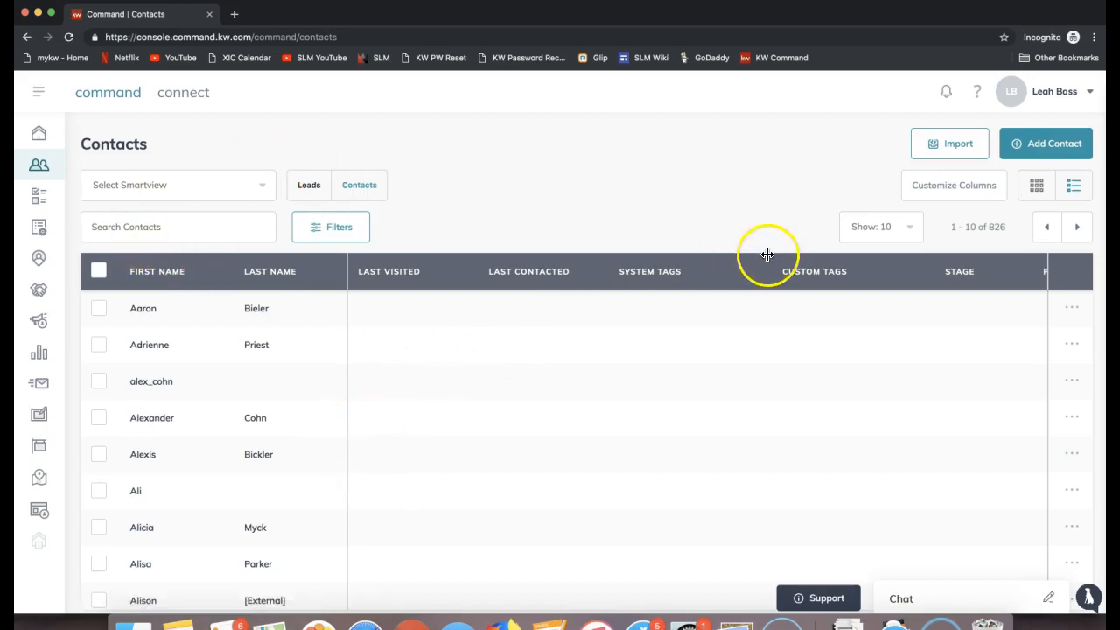
Step: Start adding a new contact and enter the contact's full name
{"action": "left_click", "coordinate": [1047, 154]}
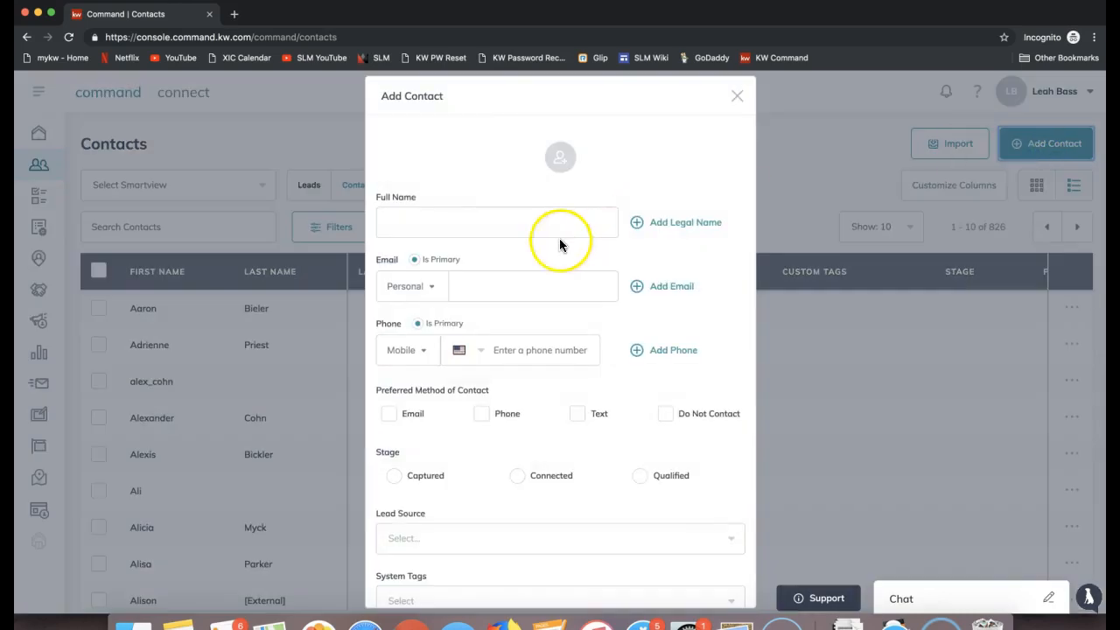
{"action": "left_click", "coordinate": [474, 225]}
{"action": "left_click", "coordinate": [457, 223]}
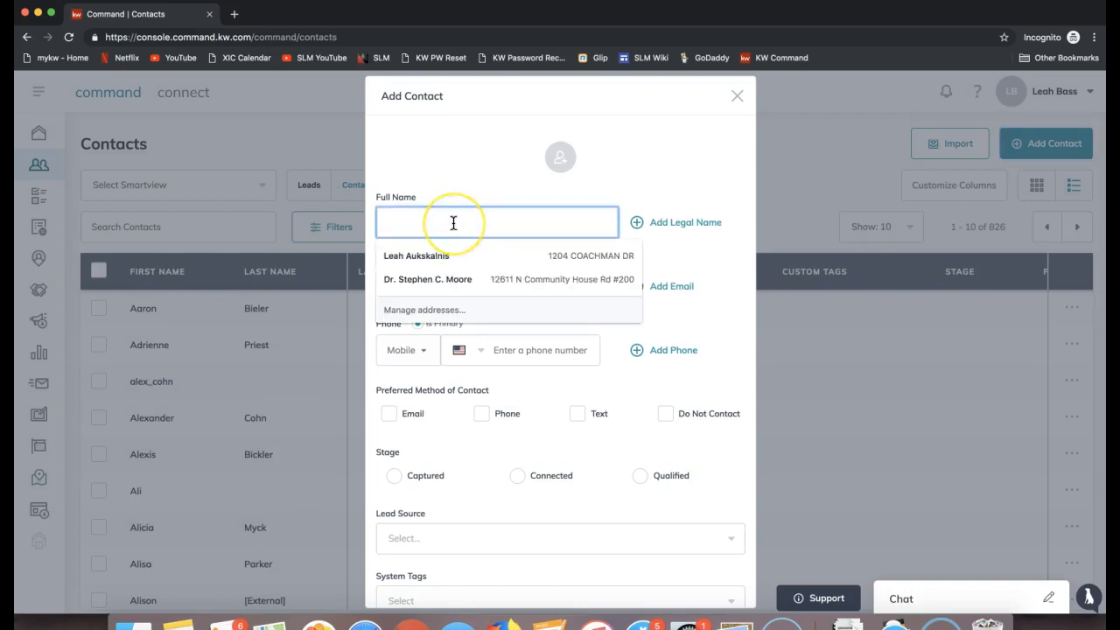
{"action": "type", "text": "Tony Stark"}
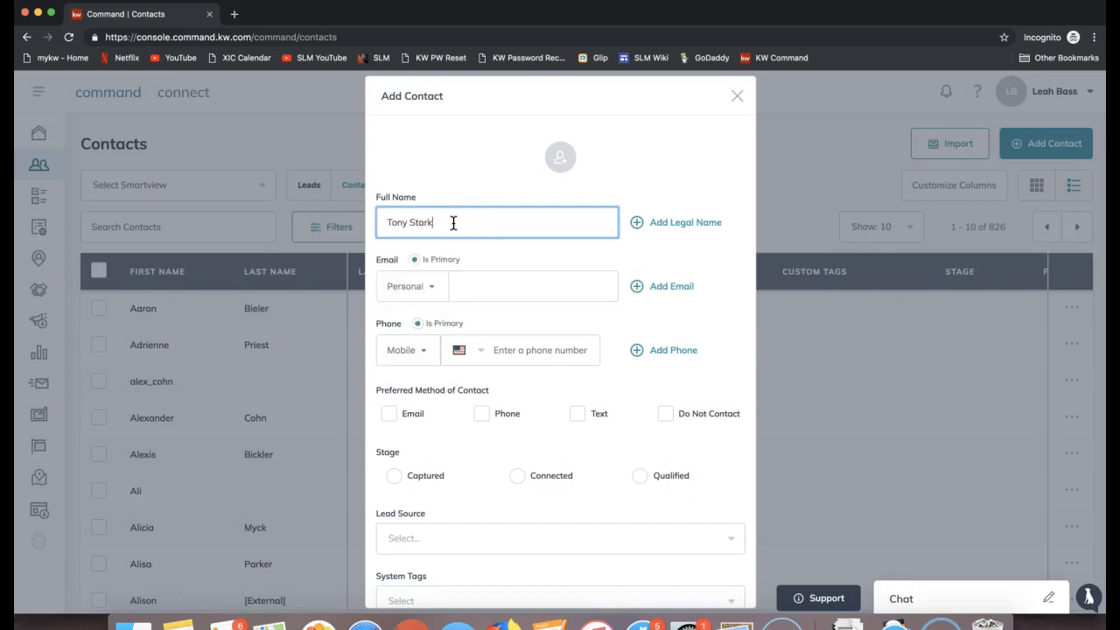
{"action": "left_click", "coordinate": [478, 218]}
{"action": "left_click_drag", "start_coordinate": [378, 220], "coordinate": [487, 224]}
Step: Enter the contact's personal e-mail and choose Email as the preferred method of contact
{"action": "left_click", "coordinate": [489, 293]}
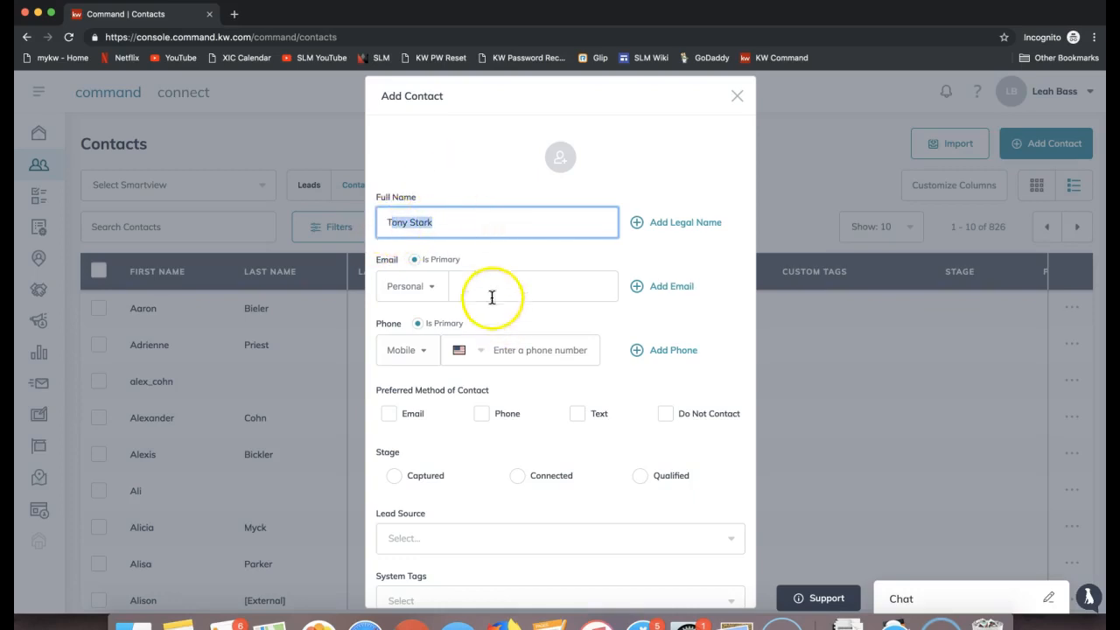
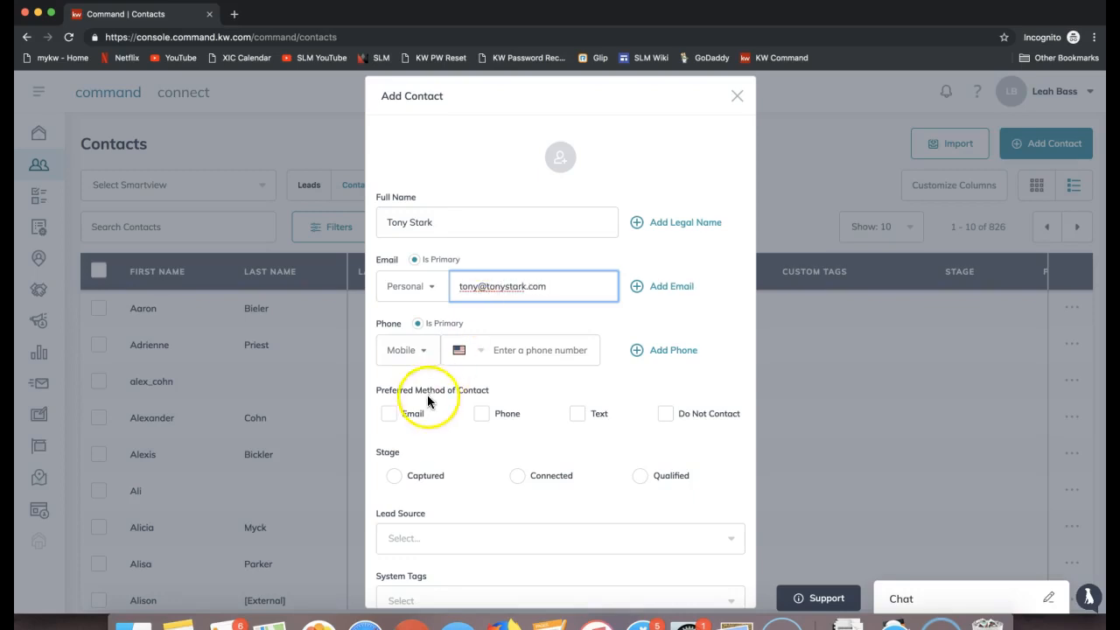
{"action": "scroll", "coordinate": [464, 402], "scroll_direction": "down", "scroll_amount": 1}
{"action": "scroll", "coordinate": [414, 420], "scroll_direction": "down", "scroll_amount": 1}
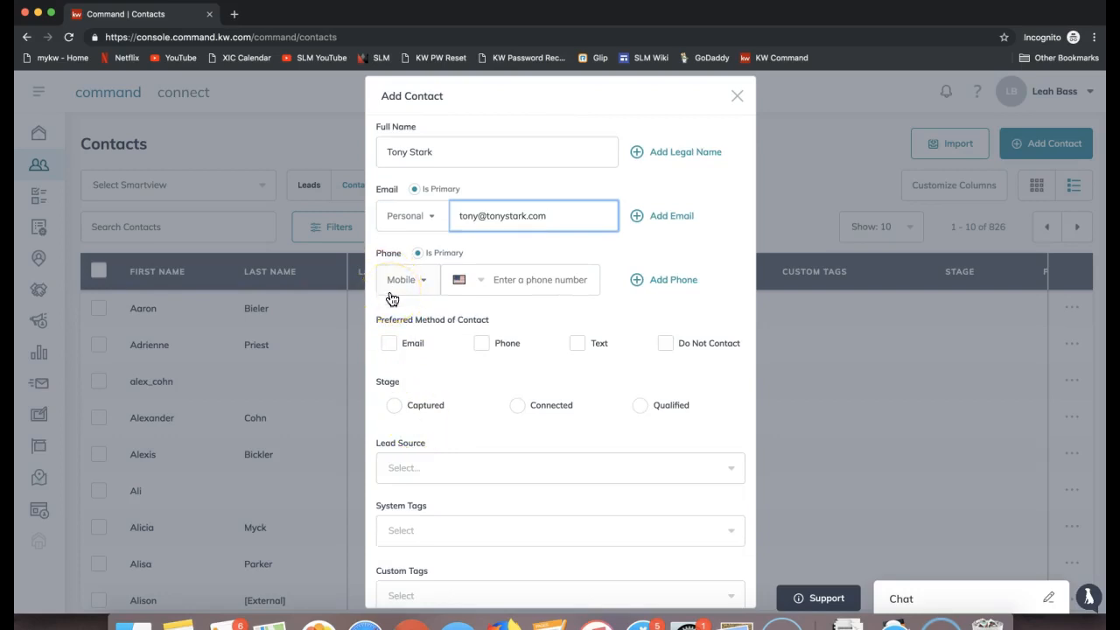
{"action": "scroll", "coordinate": [391, 299], "scroll_direction": "down", "scroll_amount": 4}
{"action": "left_click", "coordinate": [388, 213]}
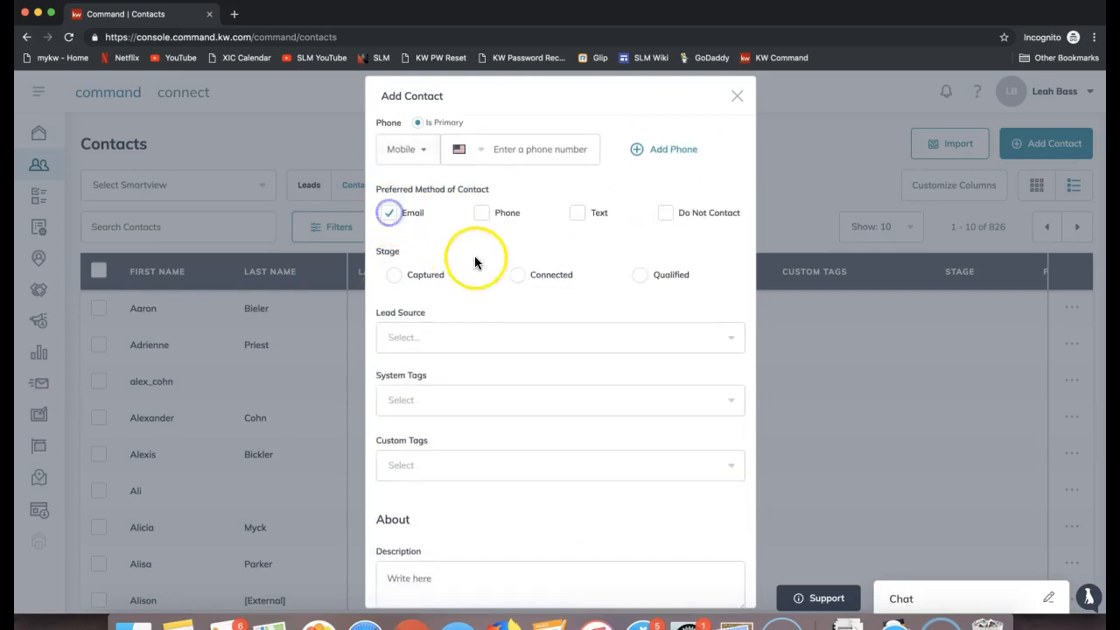
Step: Set the Maximum Price custom field of the new contact to $800,000
{"action": "scroll", "coordinate": [477, 262], "scroll_direction": "down", "scroll_amount": 3}
{"action": "scroll", "coordinate": [568, 242], "scroll_direction": "down", "scroll_amount": 5}
{"action": "scroll", "coordinate": [566, 243], "scroll_direction": "down", "scroll_amount": 3}
{"action": "scroll", "coordinate": [566, 243], "scroll_direction": "down", "scroll_amount": 3}
{"action": "scroll", "coordinate": [566, 243], "scroll_direction": "down", "scroll_amount": 5}
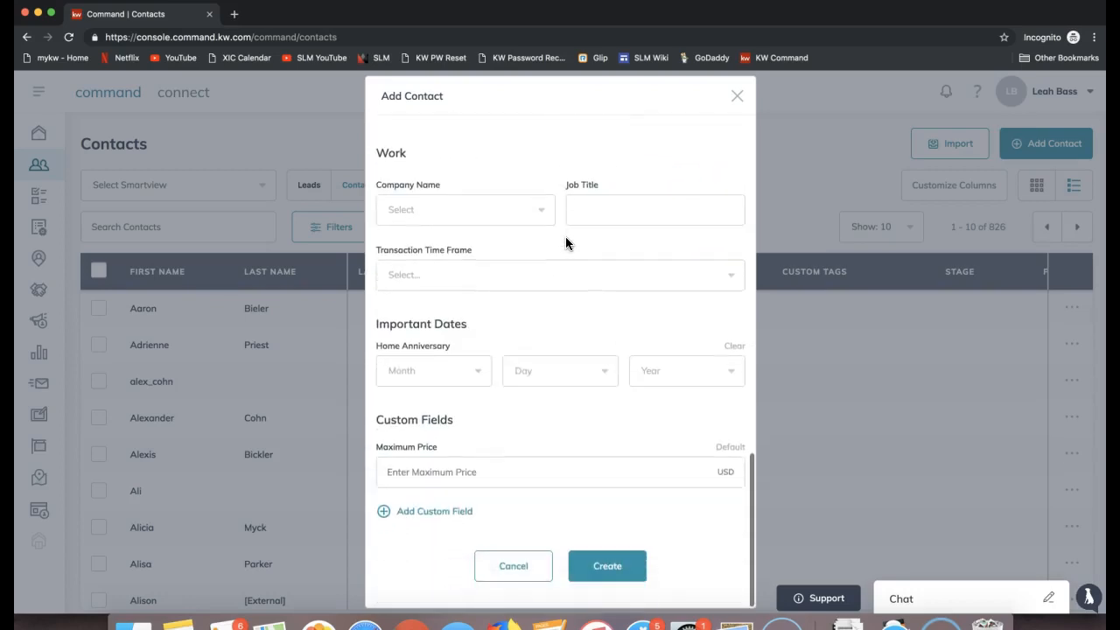
{"action": "left_click_drag", "start_coordinate": [377, 420], "coordinate": [459, 425]}
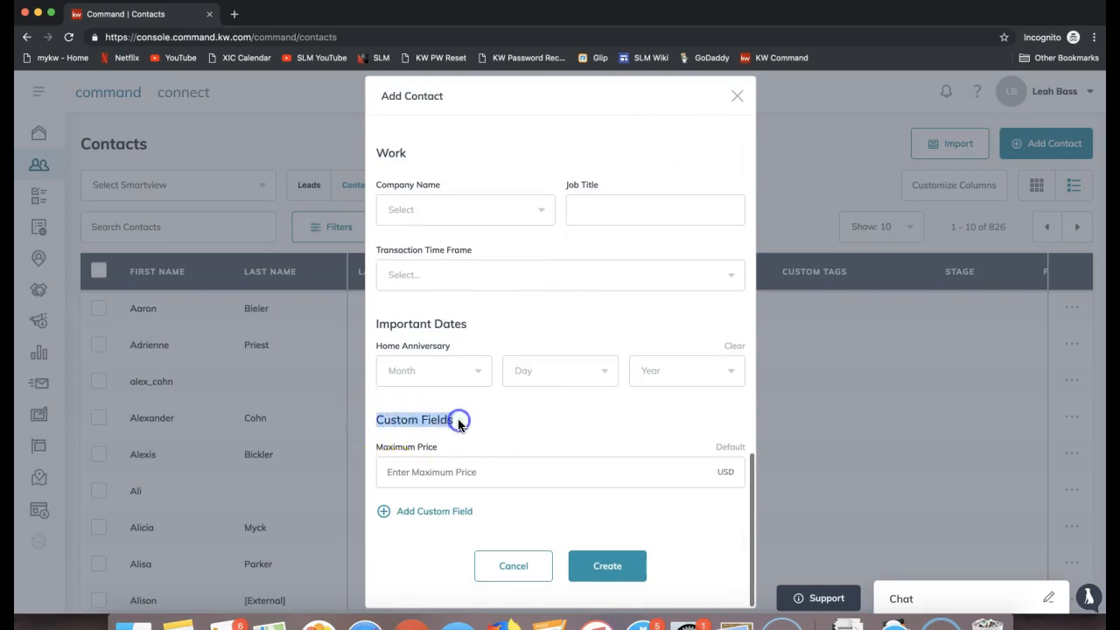
{"action": "triple_click", "coordinate": [383, 448]}
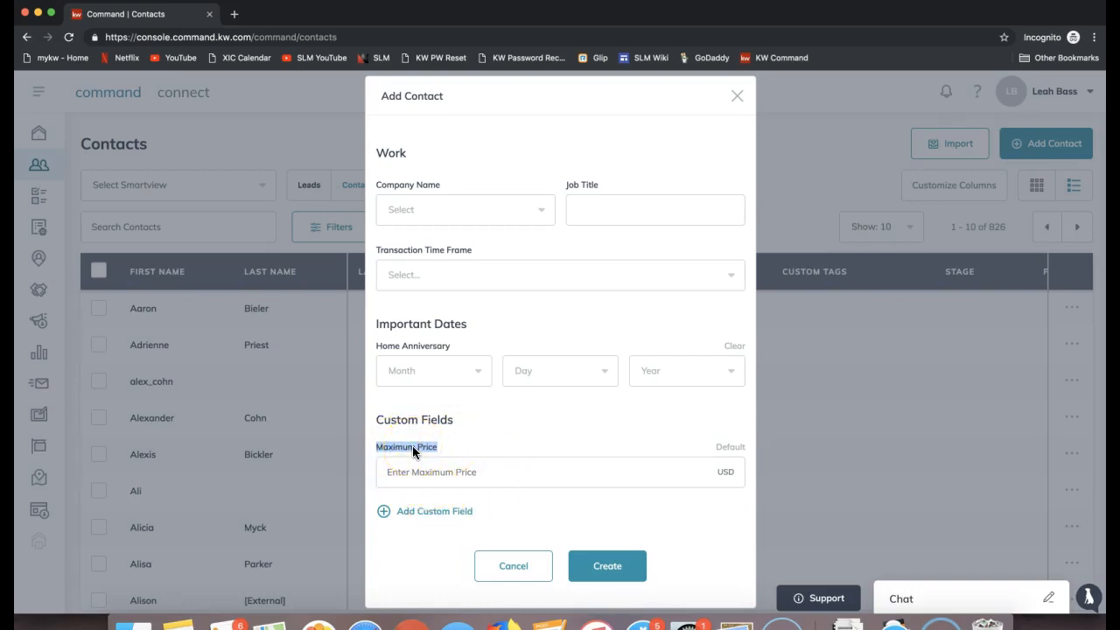
{"action": "left_click", "coordinate": [430, 472]}
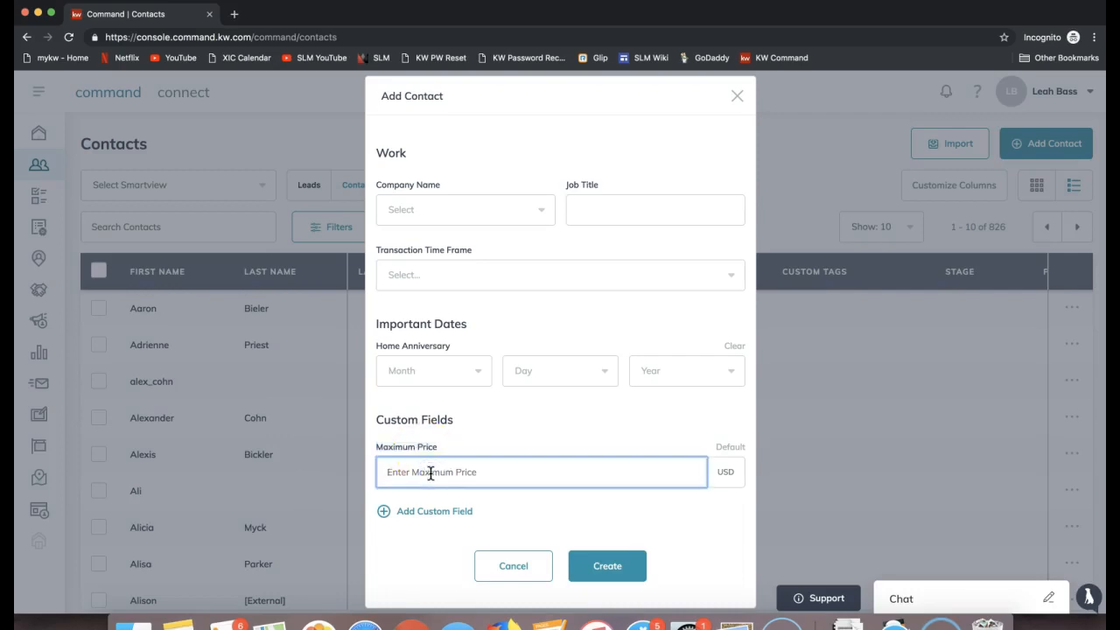
{"action": "type", "text": "$800,000"}
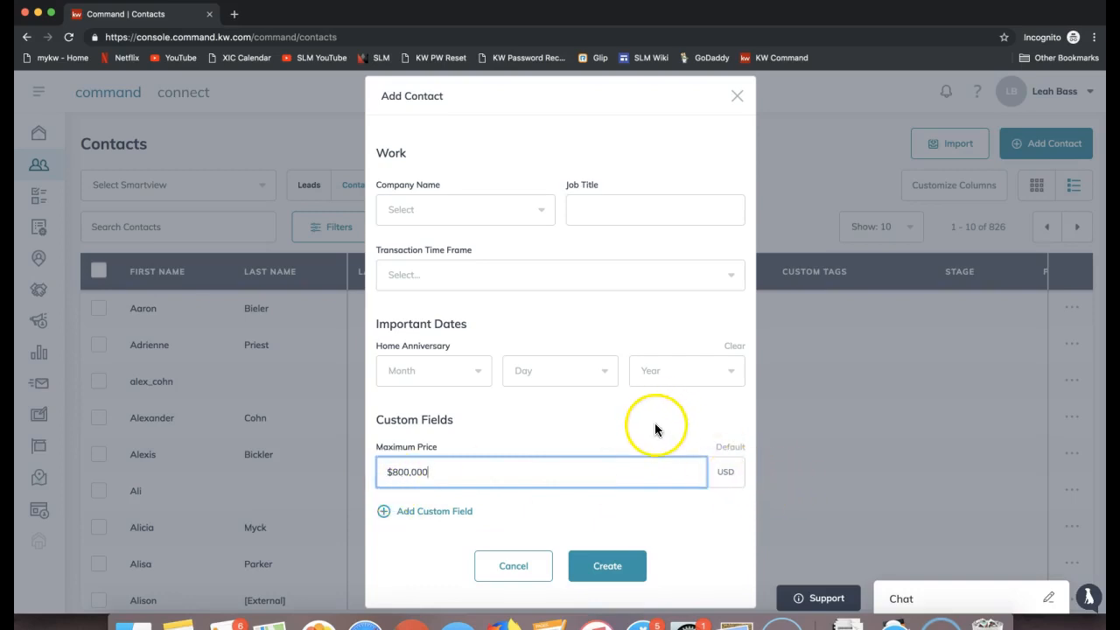
{"action": "scroll", "coordinate": [638, 425], "scroll_direction": "up", "scroll_amount": 1}
{"action": "scroll", "coordinate": [638, 426], "scroll_direction": "down", "scroll_amount": 1}
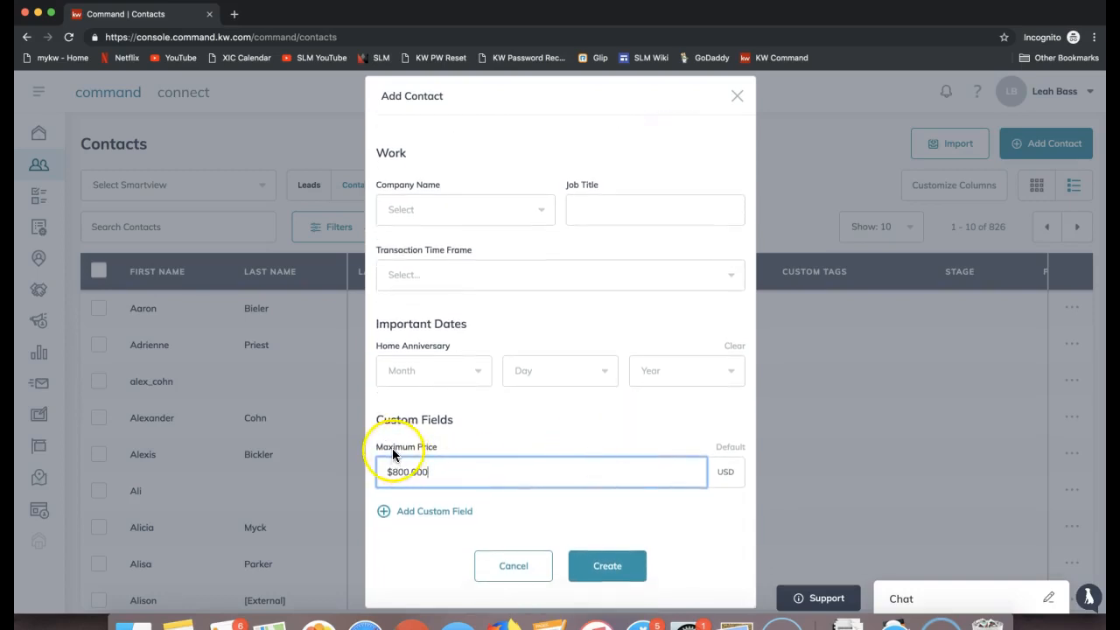
{"action": "triple_click", "coordinate": [393, 422]}
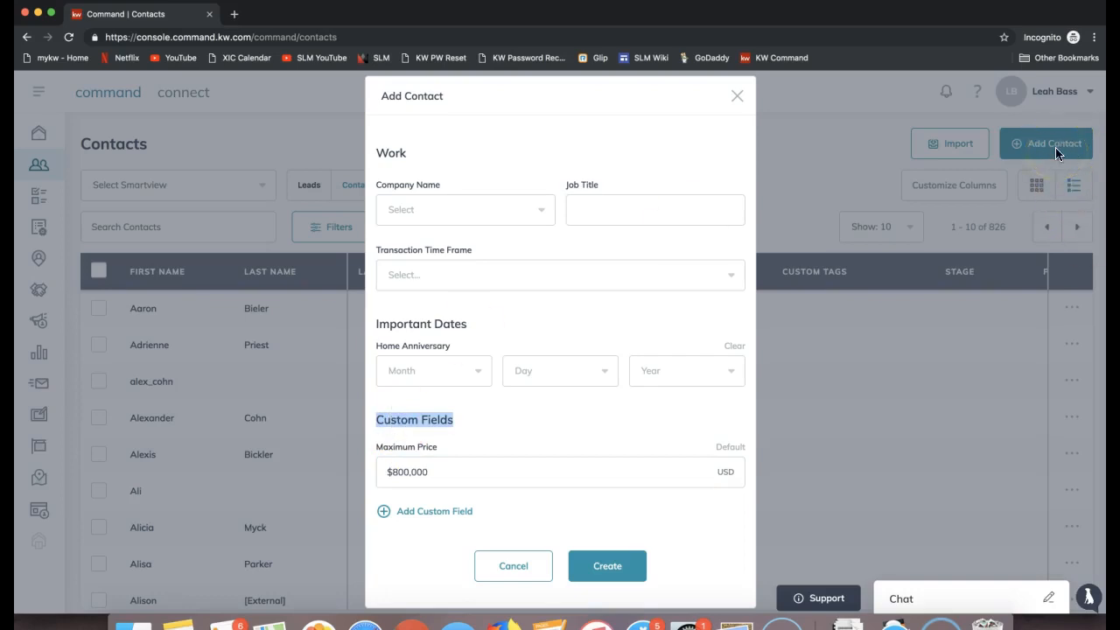
{"action": "triple_click", "coordinate": [388, 449]}
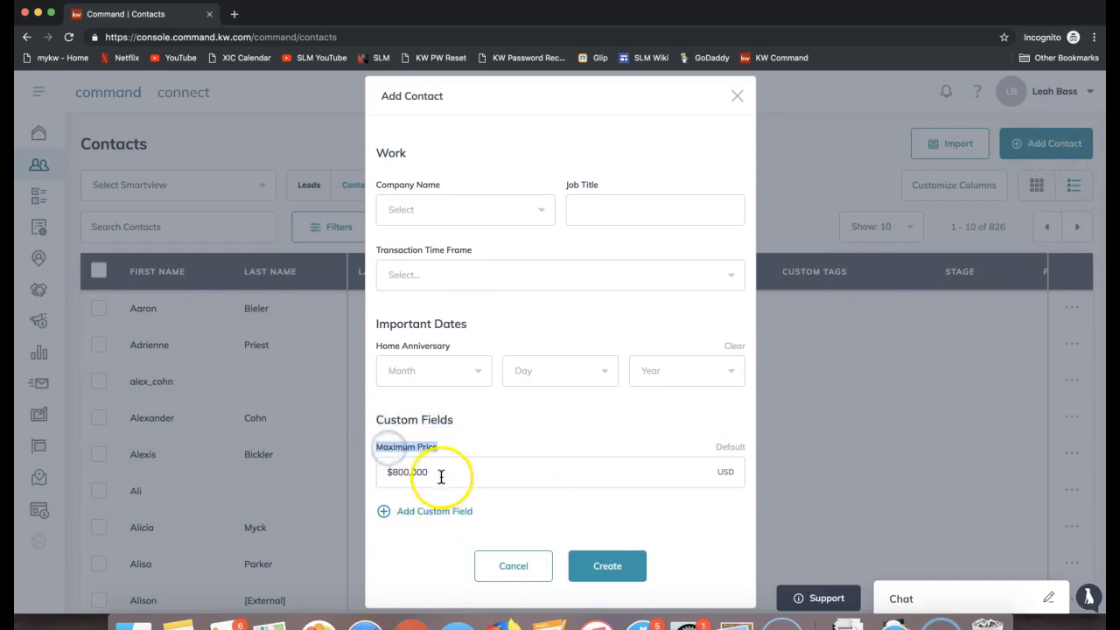
Step: Add another custom field to the contact and name it "Favorite Sports Team"
{"action": "left_click", "coordinate": [429, 522]}
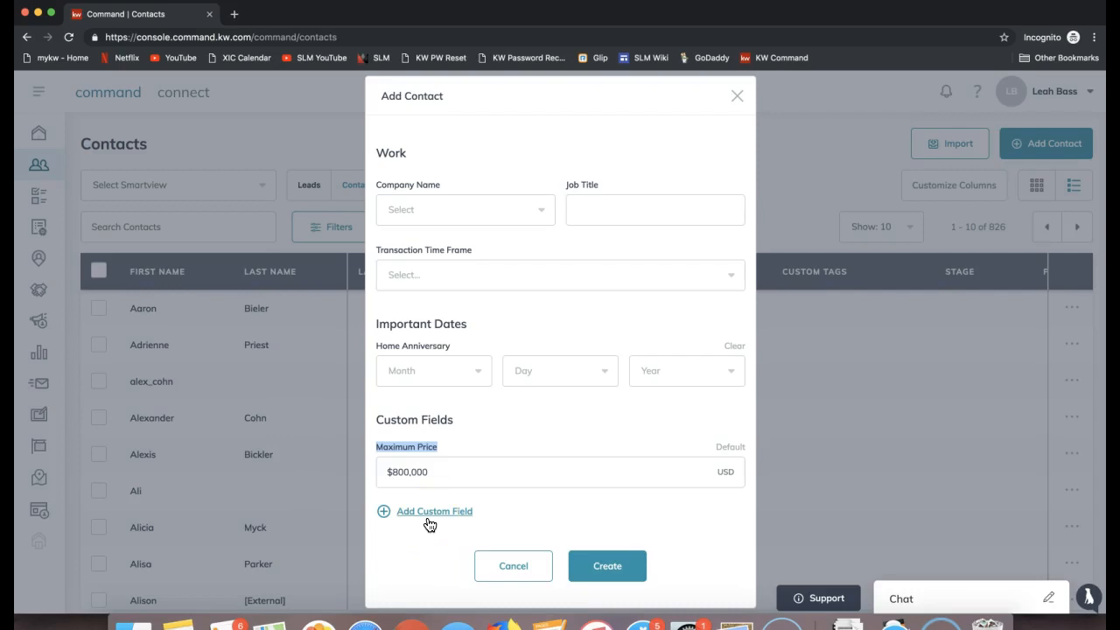
{"action": "left_click", "coordinate": [424, 522]}
{"action": "left_click", "coordinate": [417, 519]}
{"action": "scroll", "coordinate": [447, 487], "scroll_direction": "down", "scroll_amount": 3}
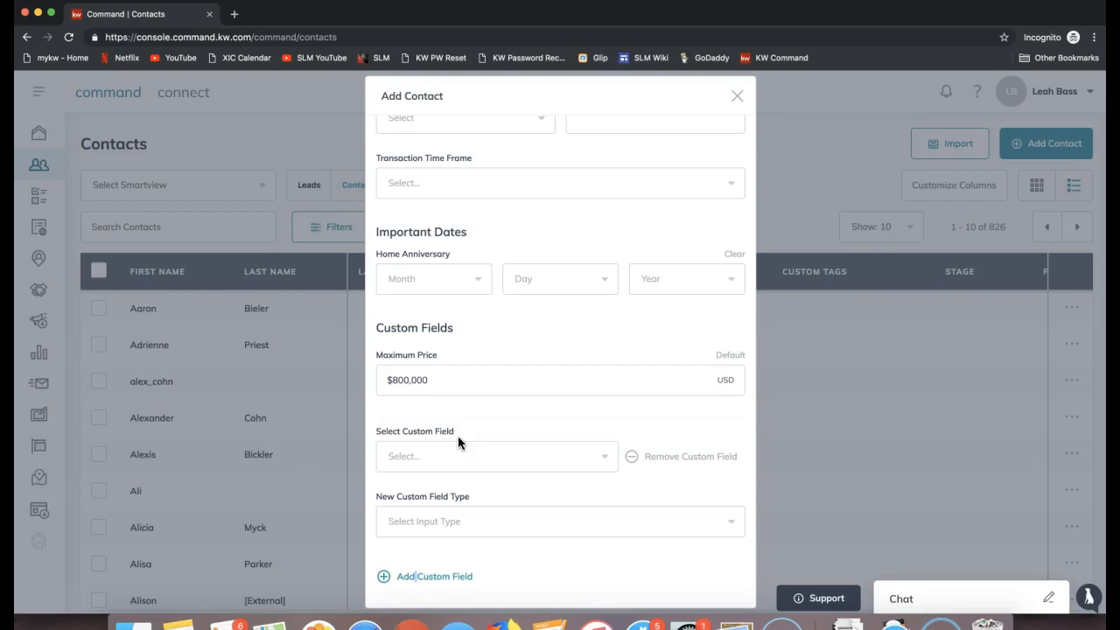
{"action": "left_click", "coordinate": [468, 462]}
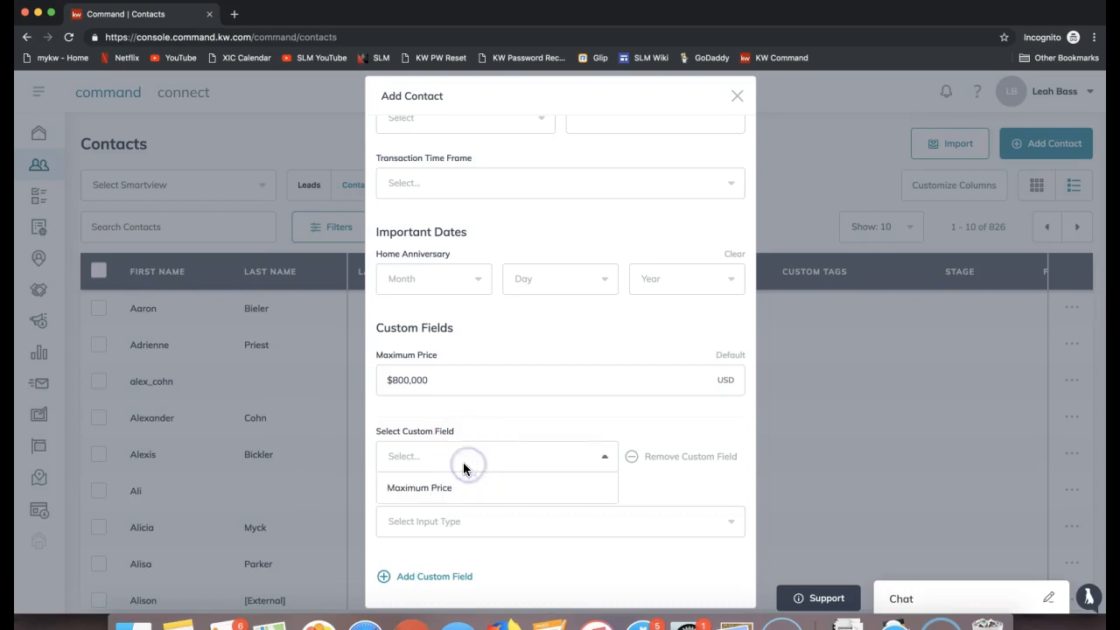
{"action": "left_click", "coordinate": [464, 464]}
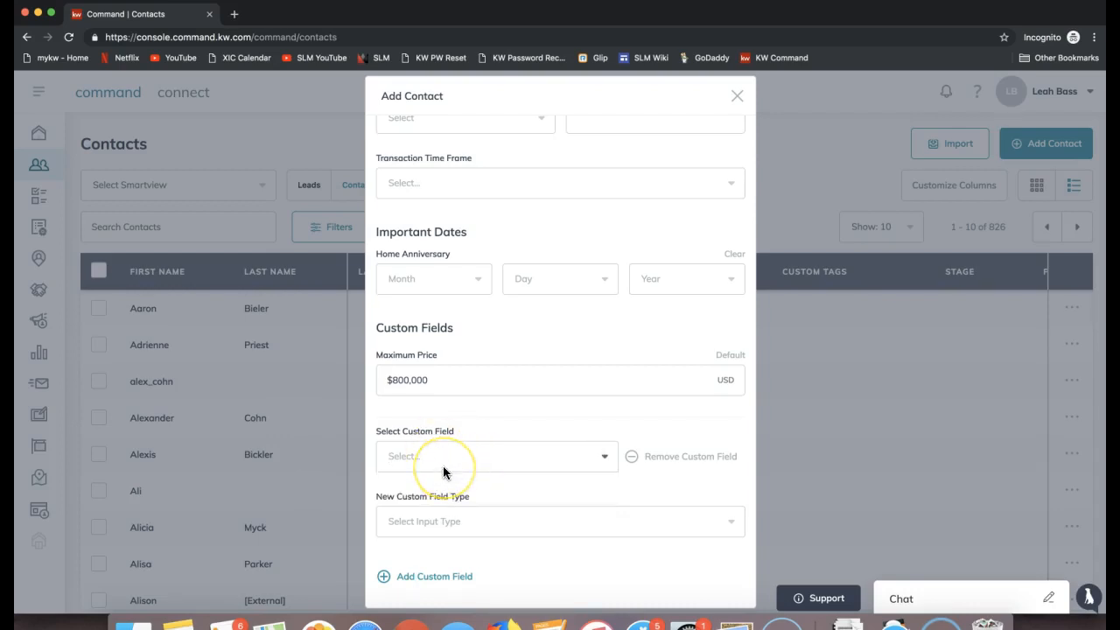
{"action": "type", "text": "Favorite Spo"}
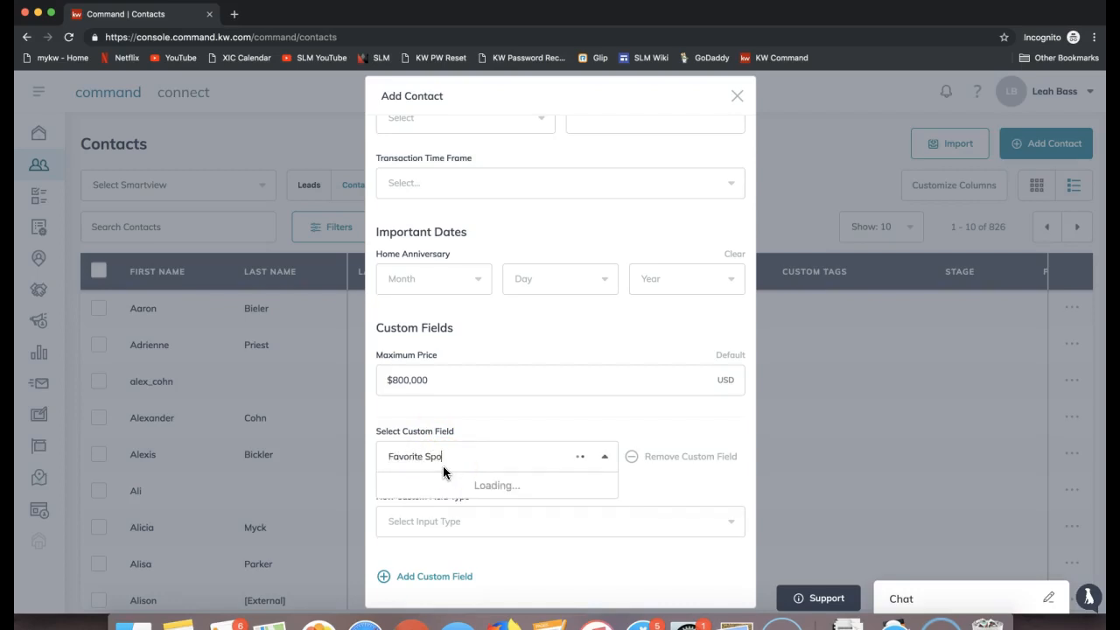
{"action": "type", "text": "rts Team"}
{"action": "left_click", "coordinate": [494, 487]}
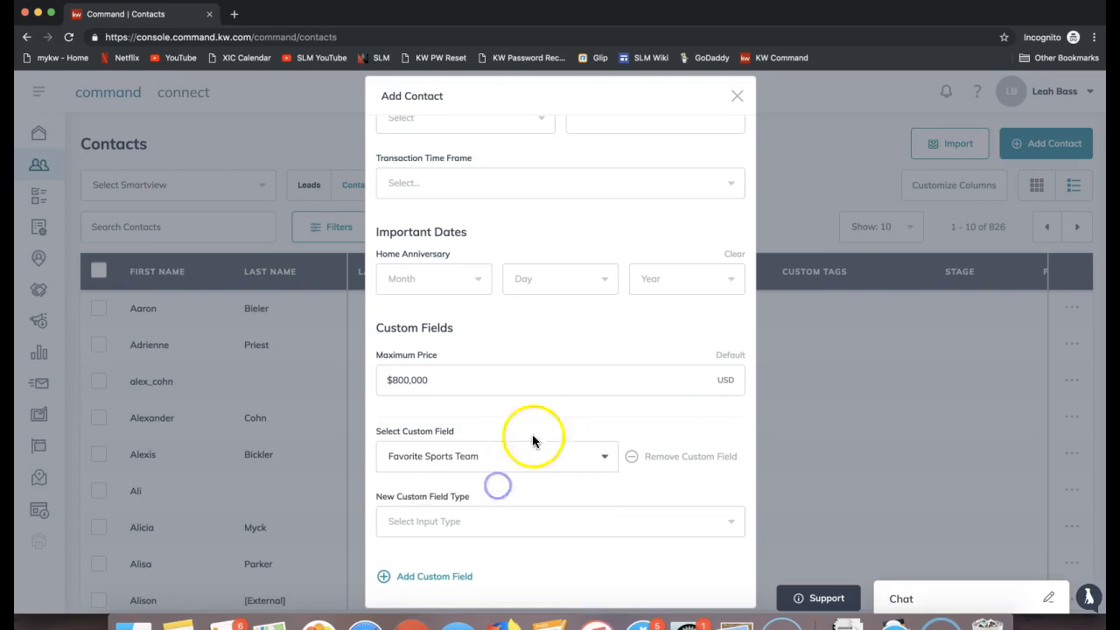
{"action": "left_click", "coordinate": [435, 462]}
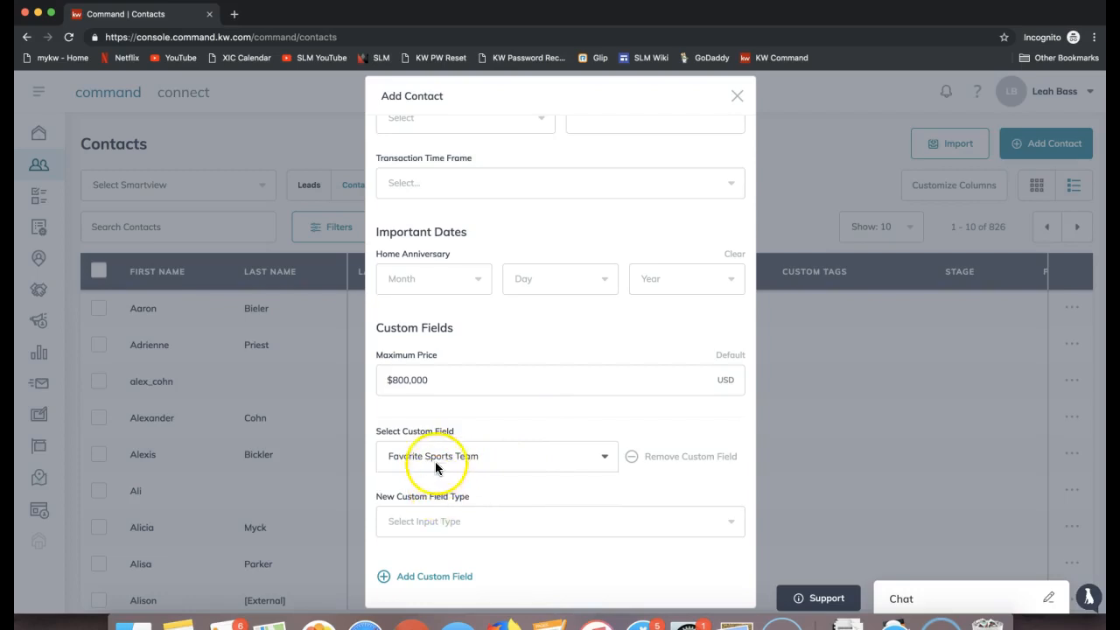
Step: Set the type of the Favorite Sports Team custom field to Text Field
{"action": "left_click", "coordinate": [463, 521]}
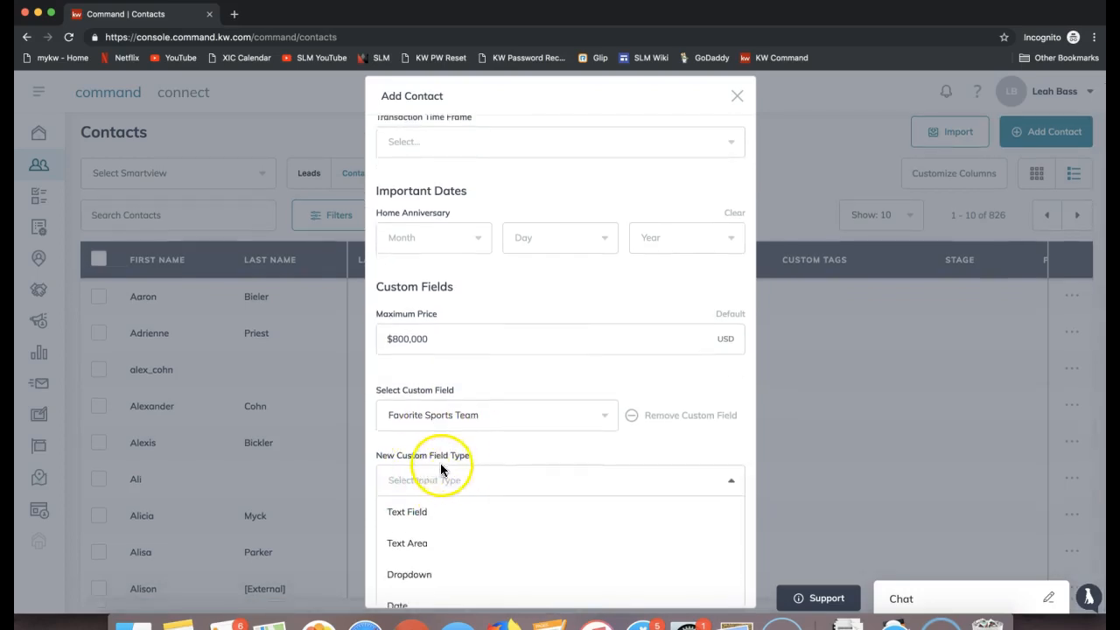
{"action": "scroll", "coordinate": [461, 493], "scroll_direction": "down", "scroll_amount": 2}
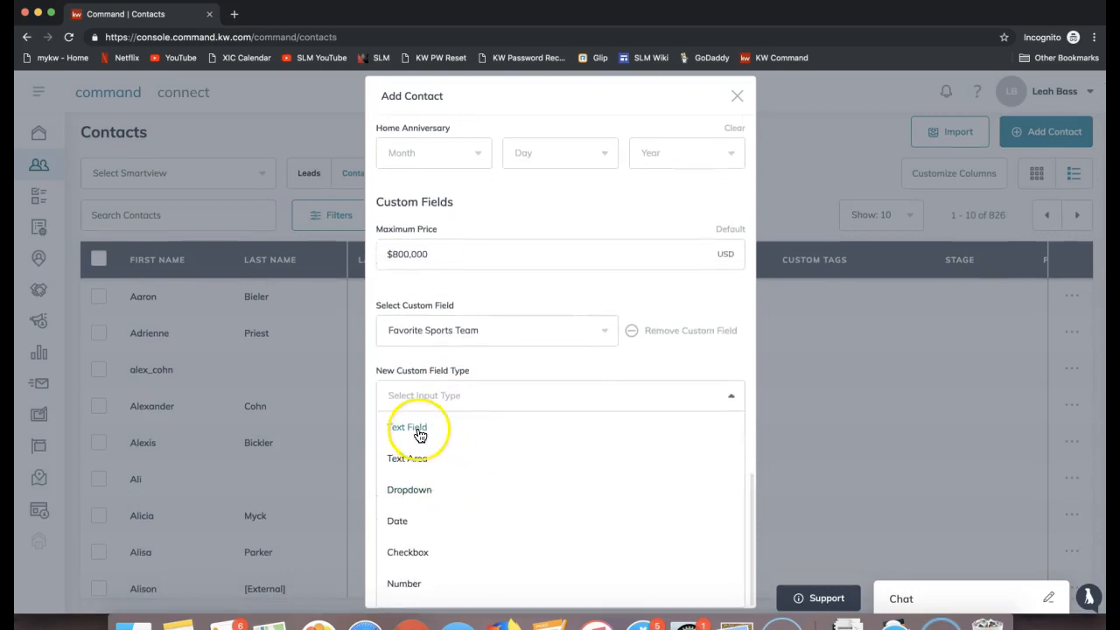
{"action": "scroll", "coordinate": [415, 436], "scroll_direction": "down", "scroll_amount": 2}
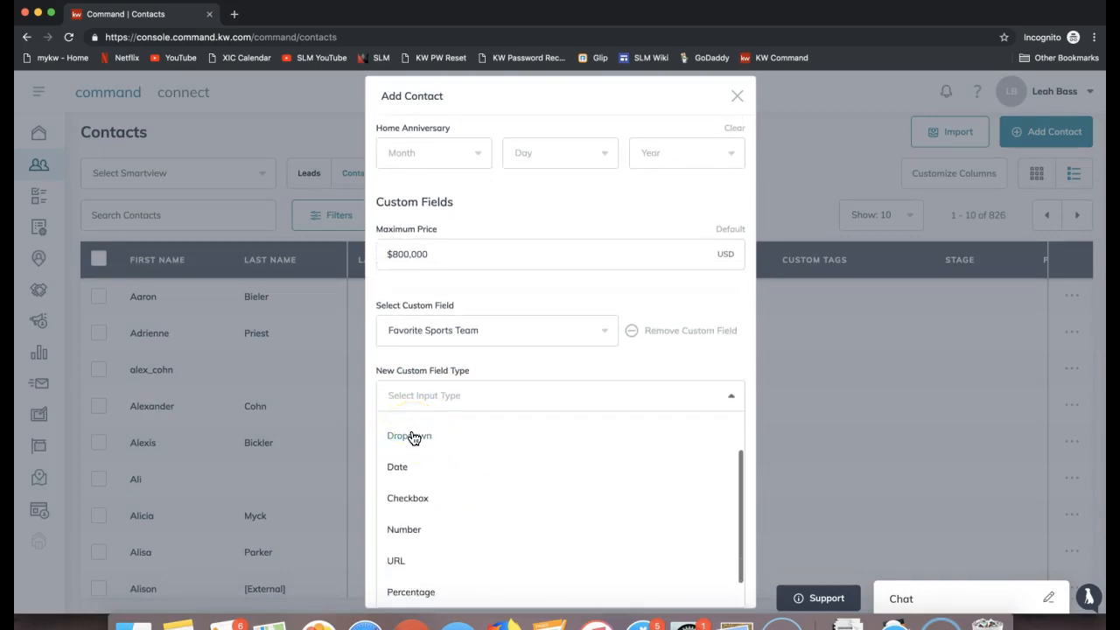
{"action": "scroll", "coordinate": [430, 578], "scroll_direction": "down", "scroll_amount": 1}
{"action": "scroll", "coordinate": [429, 577], "scroll_direction": "up", "scroll_amount": 3}
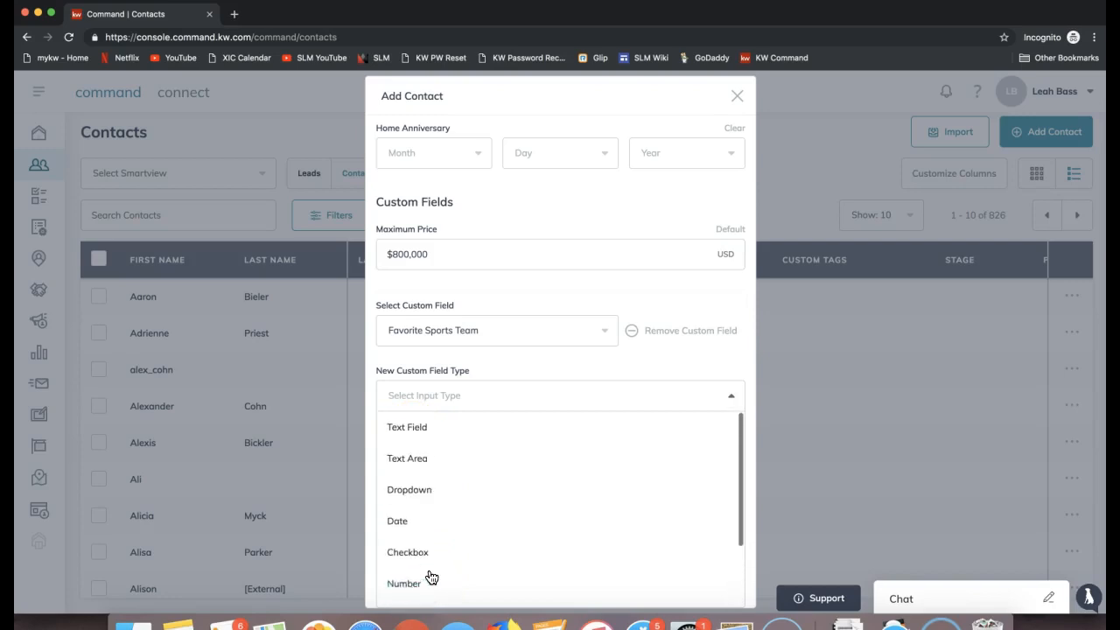
{"action": "left_click", "coordinate": [420, 437]}
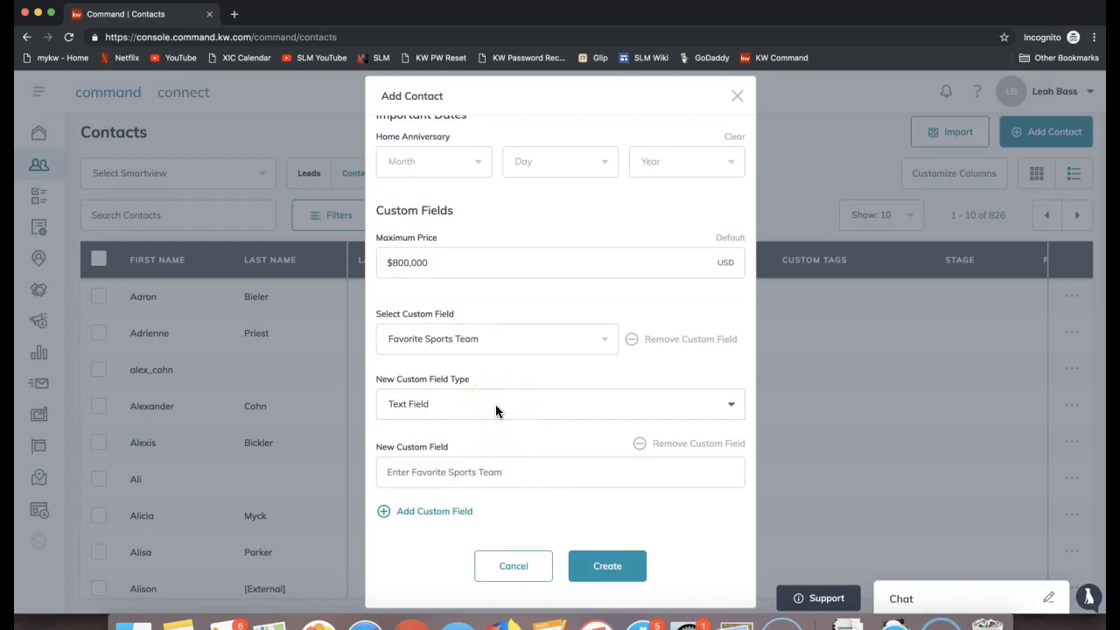
Step: Enter "Detroit Red Wings" as the Favorite Sports Team value and create the contact
{"action": "left_click", "coordinate": [407, 473]}
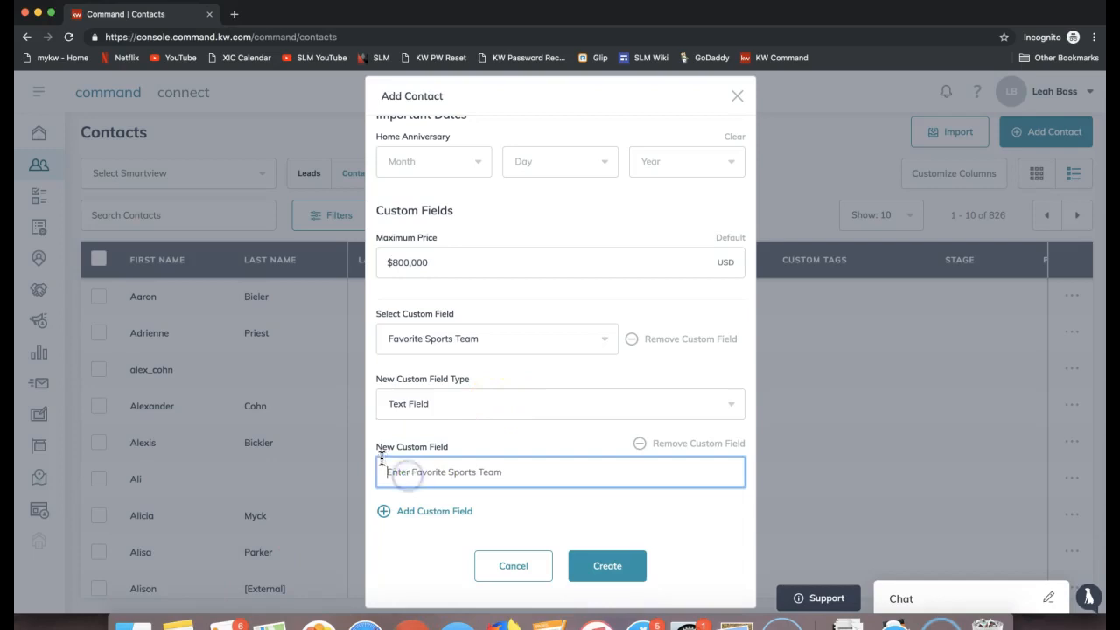
{"action": "left_click_drag", "start_coordinate": [377, 448], "coordinate": [445, 447]}
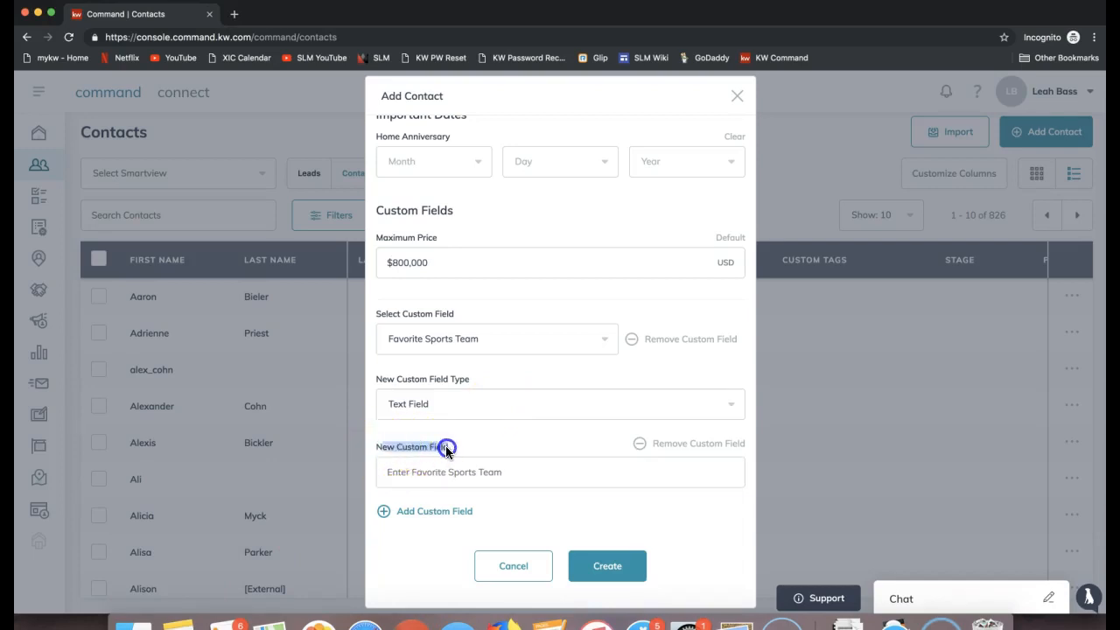
{"action": "left_click", "coordinate": [433, 477]}
{"action": "left_click", "coordinate": [507, 481]}
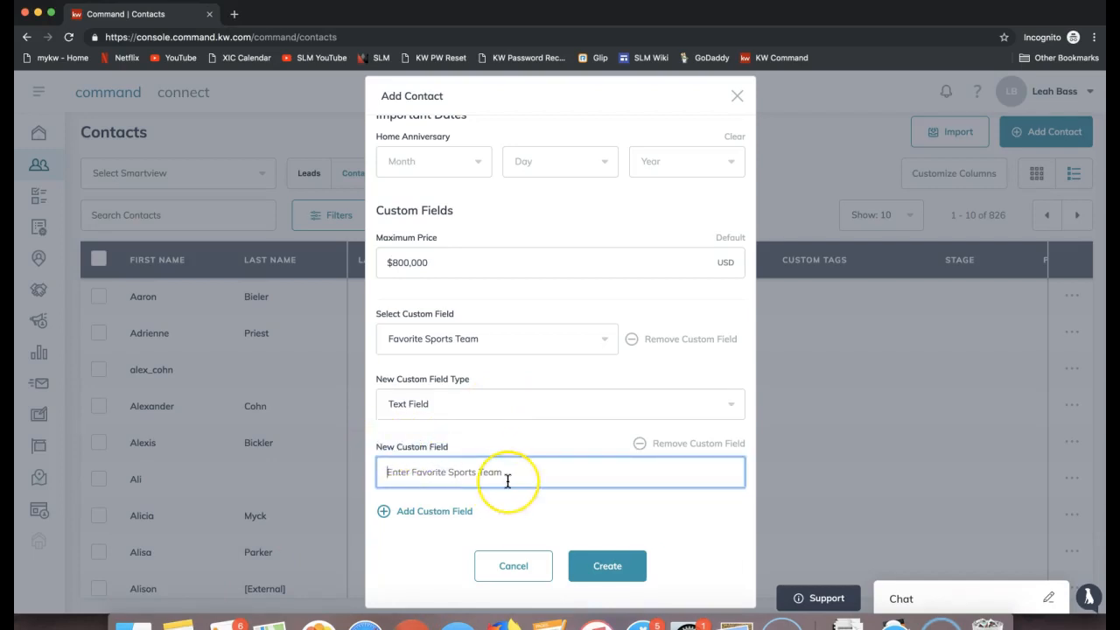
{"action": "left_click", "coordinate": [478, 477]}
{"action": "type", "text": "Detroit Red Wings"}
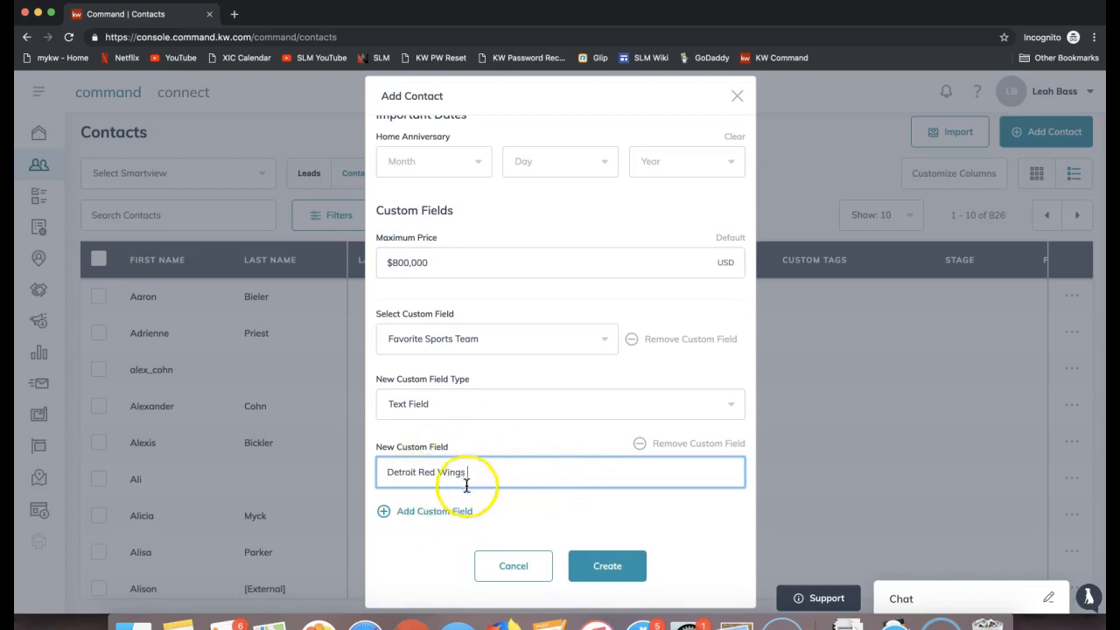
{"action": "left_click", "coordinate": [623, 574]}
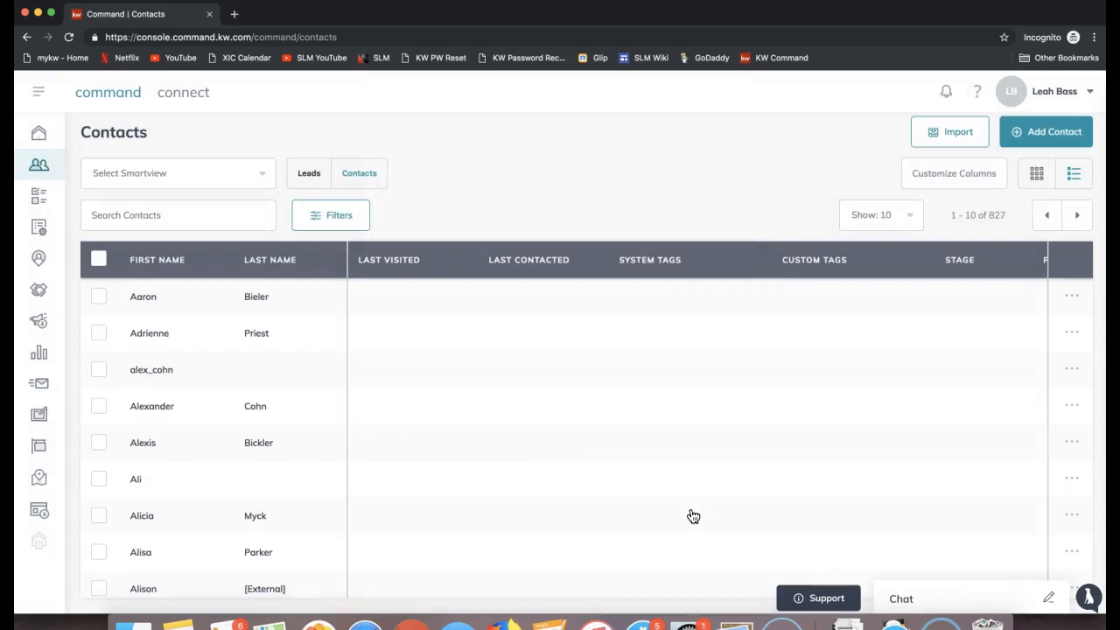
Step: Search the contacts for the newly added contact by full name and open its record
{"action": "left_click", "coordinate": [141, 212]}
{"action": "type", "text": "tony stark"}
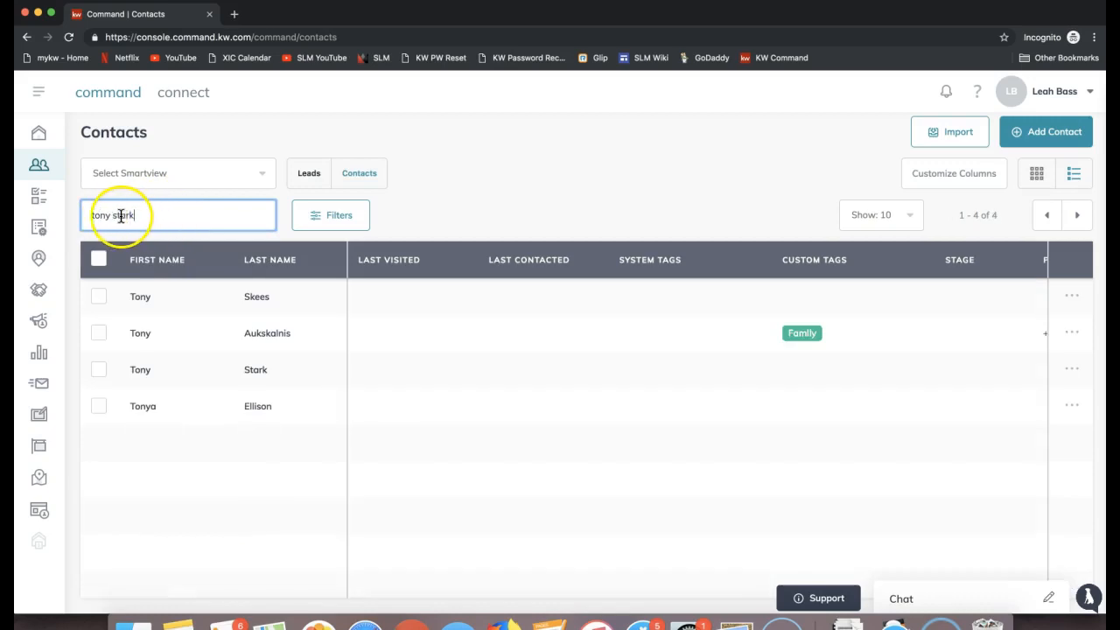
{"action": "left_click", "coordinate": [207, 386]}
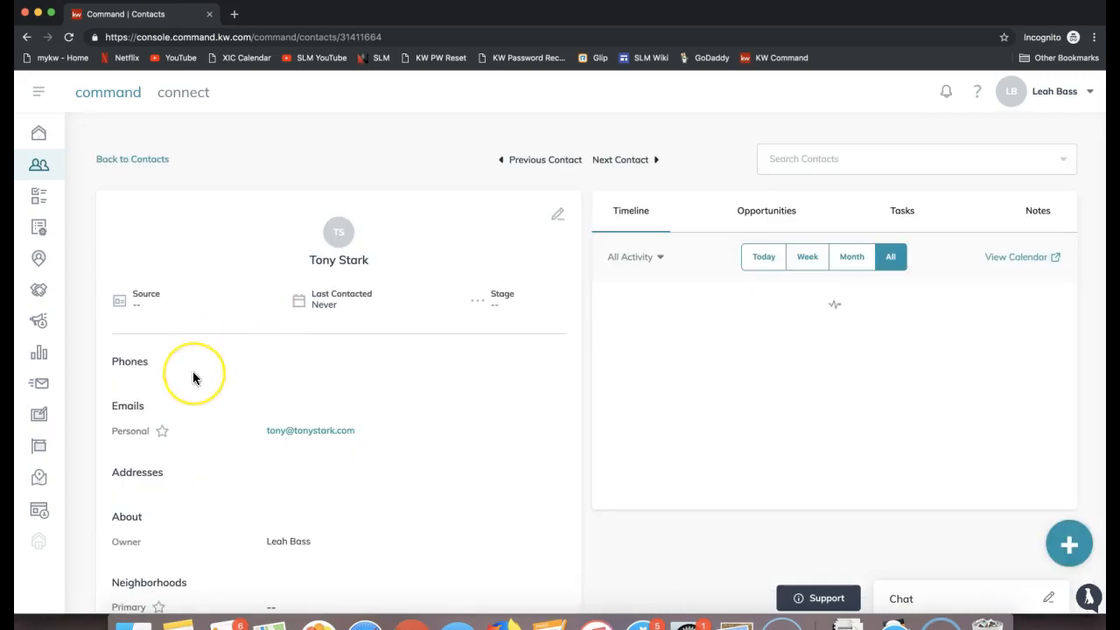
Step: Examine the Maximum Price and Favorite Sports Team entries under Custom Fields in the contact's record
{"action": "scroll", "coordinate": [194, 377], "scroll_direction": "down", "scroll_amount": 5}
{"action": "scroll", "coordinate": [192, 378], "scroll_direction": "down", "scroll_amount": 6}
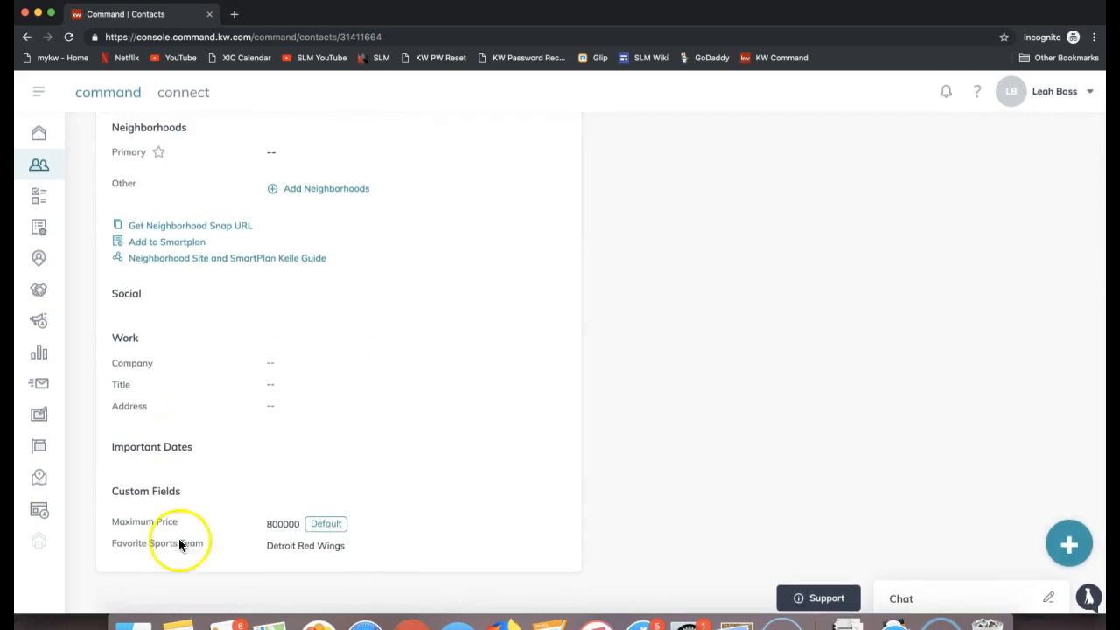
{"action": "left_click_drag", "start_coordinate": [111, 491], "coordinate": [184, 492]}
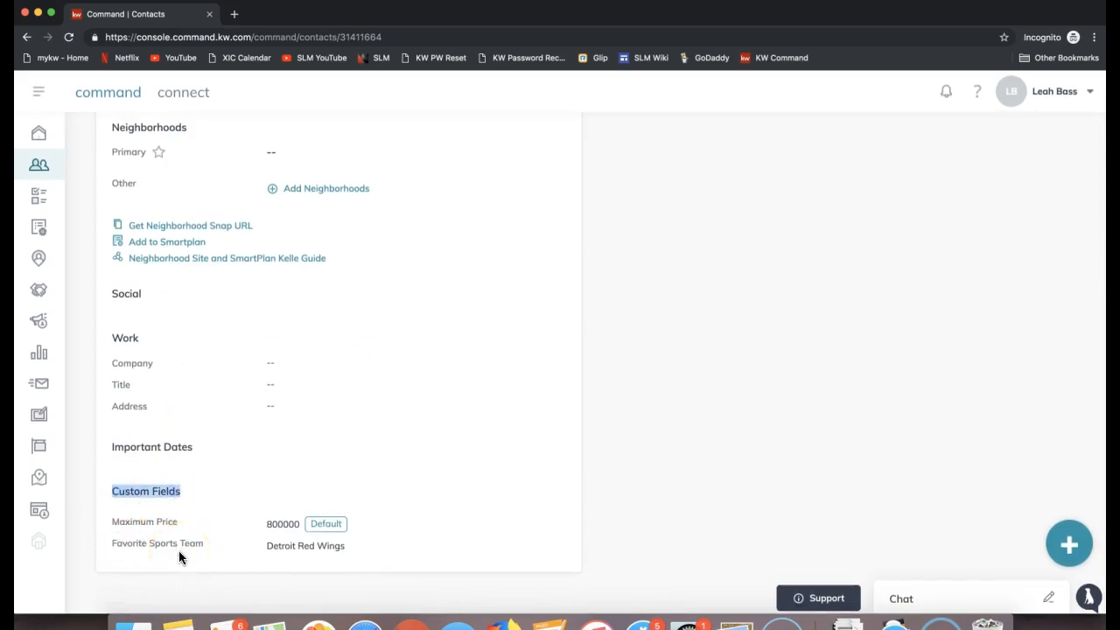
{"action": "left_click_drag", "start_coordinate": [112, 522], "coordinate": [184, 524]}
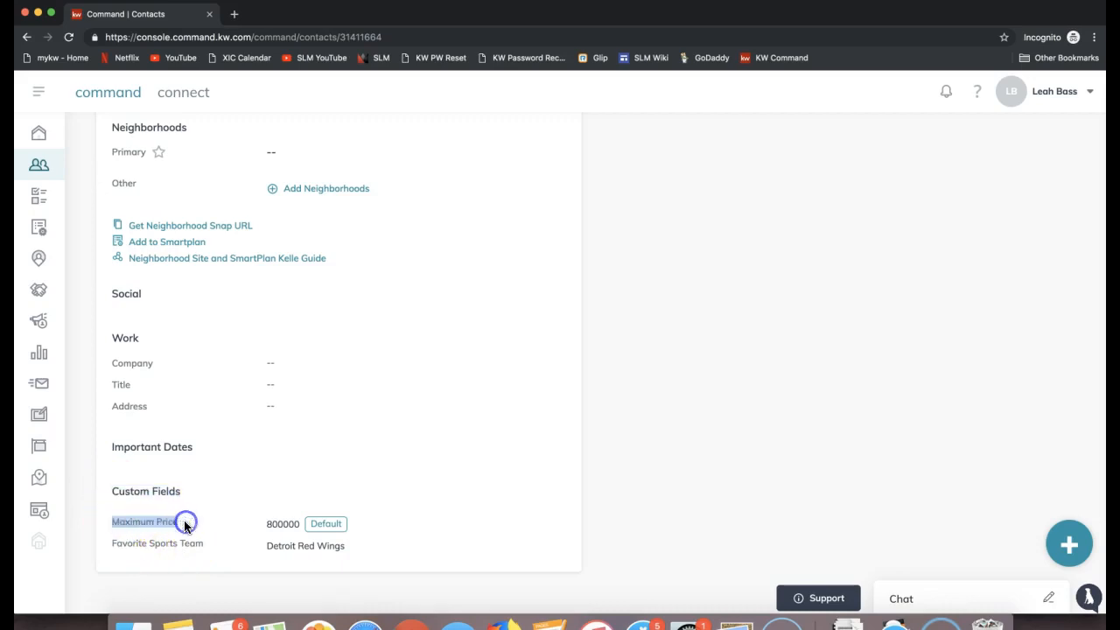
{"action": "left_click_drag", "start_coordinate": [281, 527], "coordinate": [317, 509]}
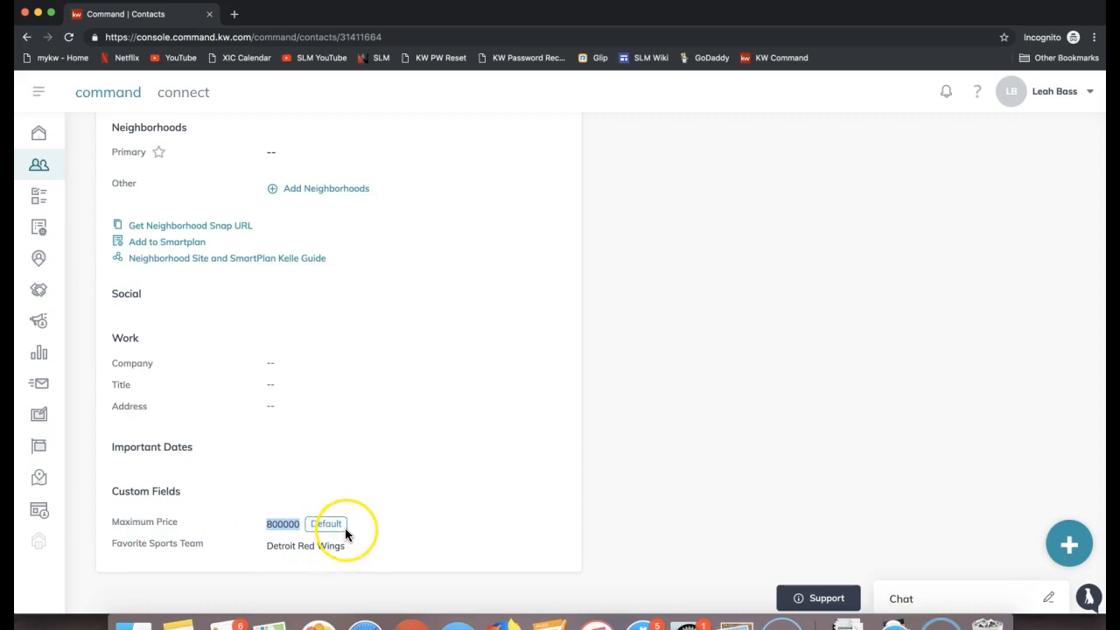
{"action": "triple_click", "coordinate": [140, 545]}
{"action": "left_click", "coordinate": [293, 551]}
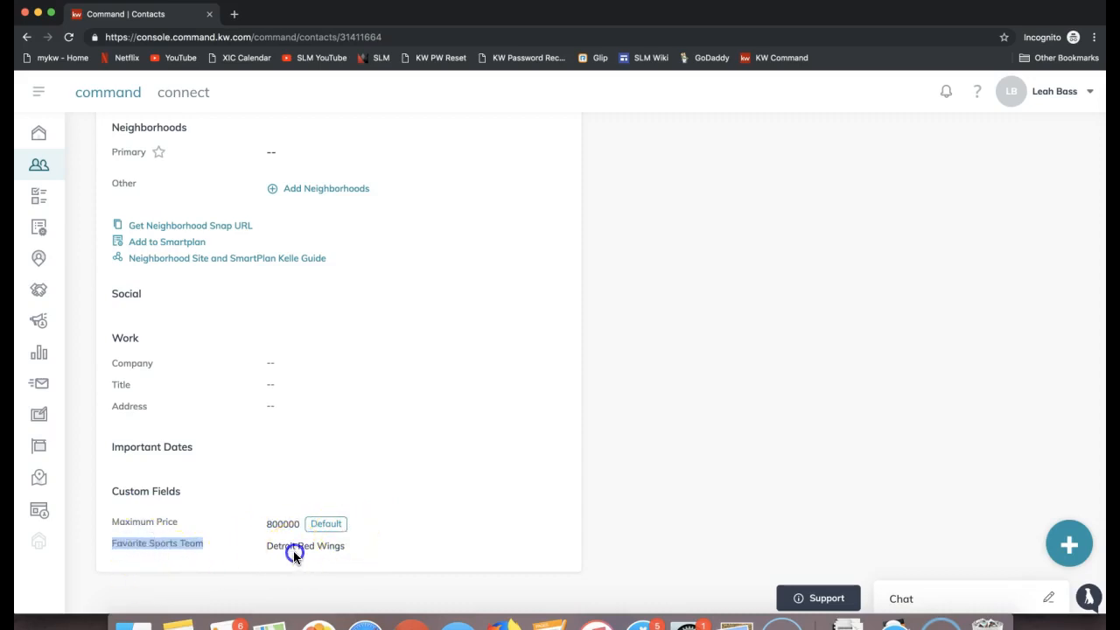
{"action": "left_click", "coordinate": [297, 550]}
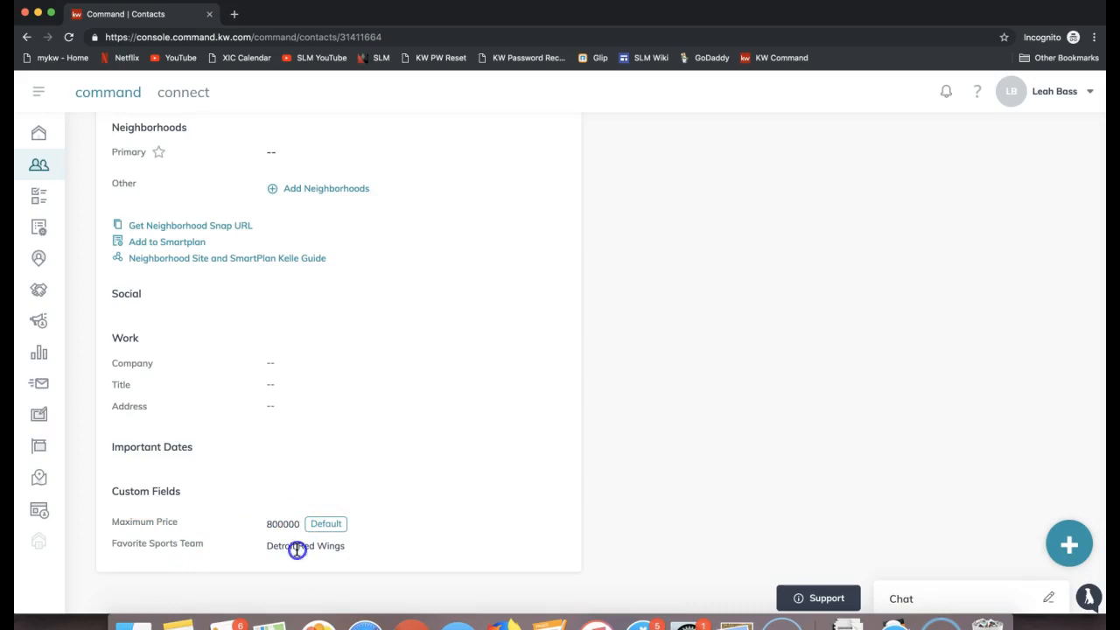
{"action": "scroll", "coordinate": [410, 515], "scroll_direction": "up", "scroll_amount": 1}
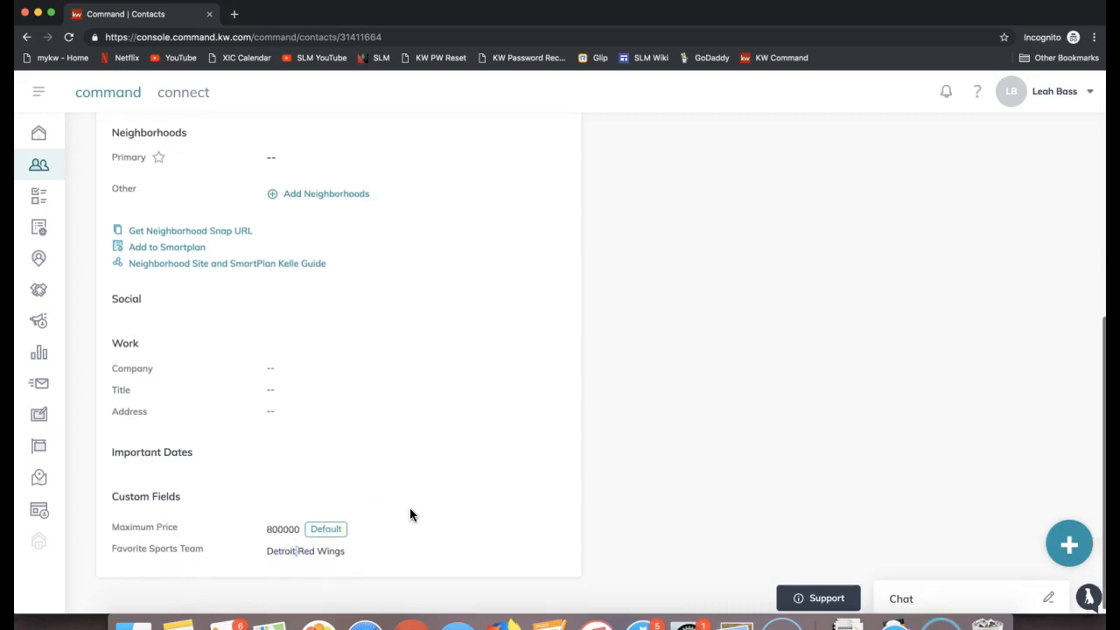